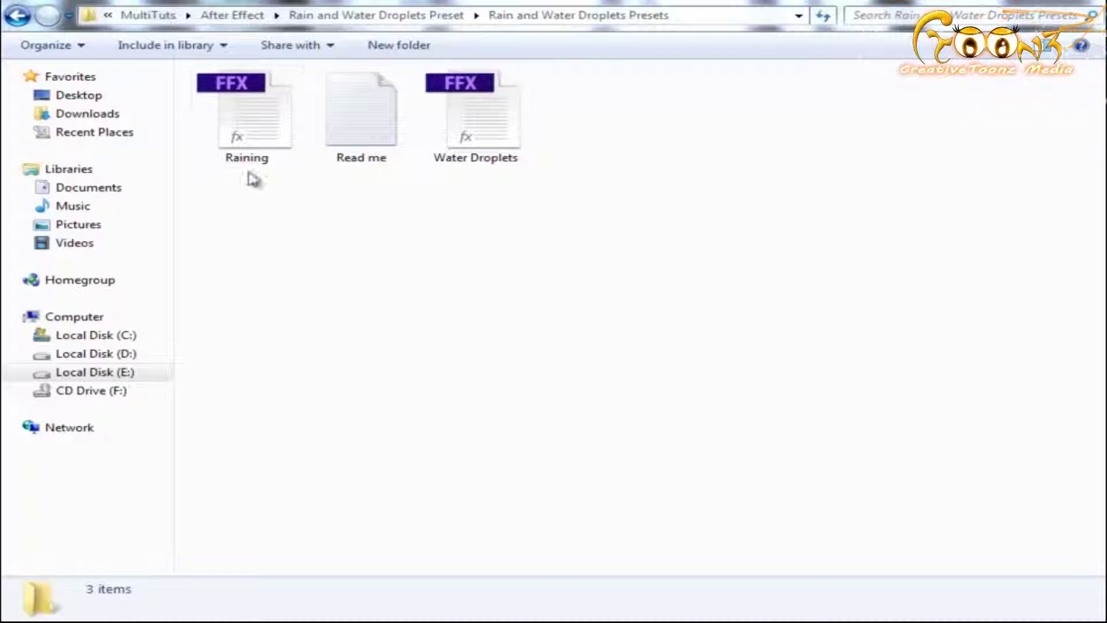
# Select the Raining and Water Droplets presets and go into Program Files > Adobe > Adobe After Effects CS6.
pyautogui.click(254, 122)
pyautogui.keyDown('ctrl'); pyautogui.click(470, 147); pyautogui.keyUp('ctrl')
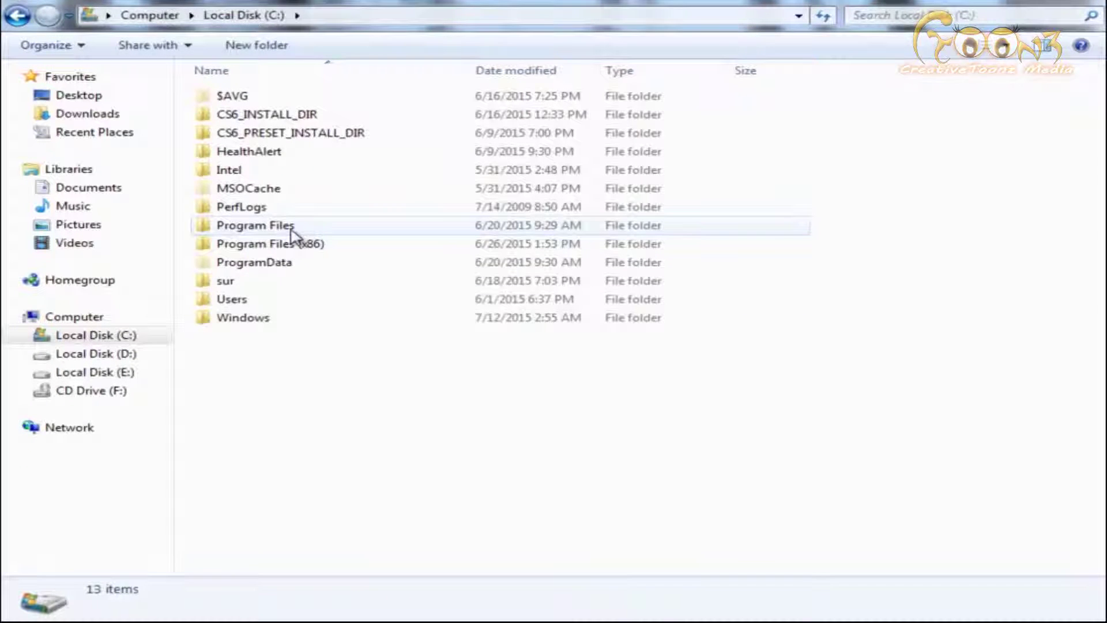
pyautogui.doubleClick(292, 232)
pyautogui.doubleClick(260, 98)
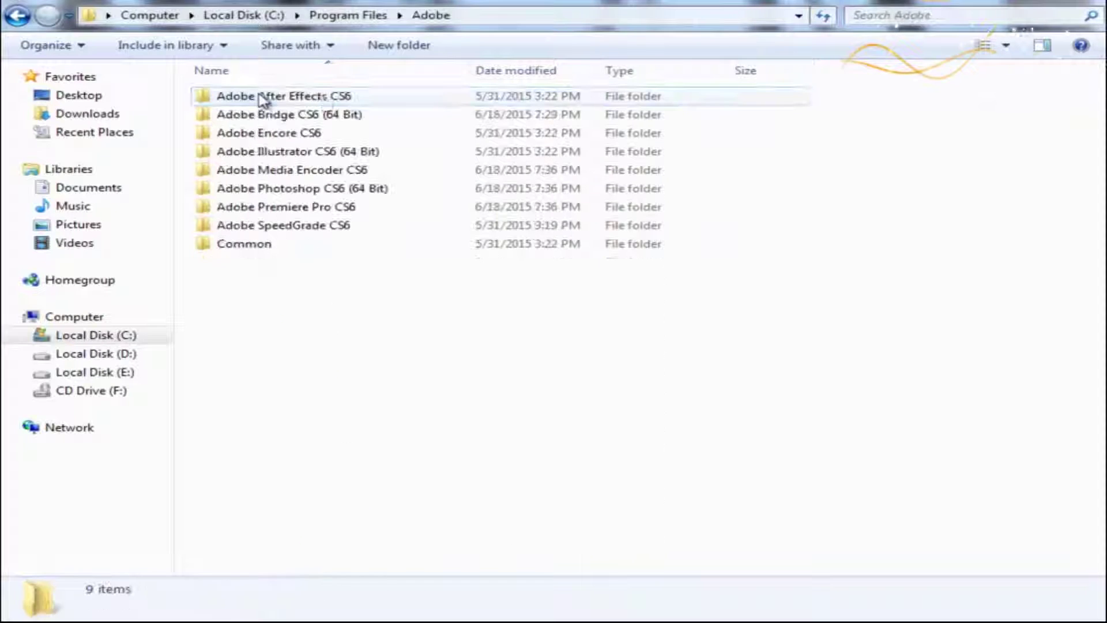
pyautogui.doubleClick(324, 98)
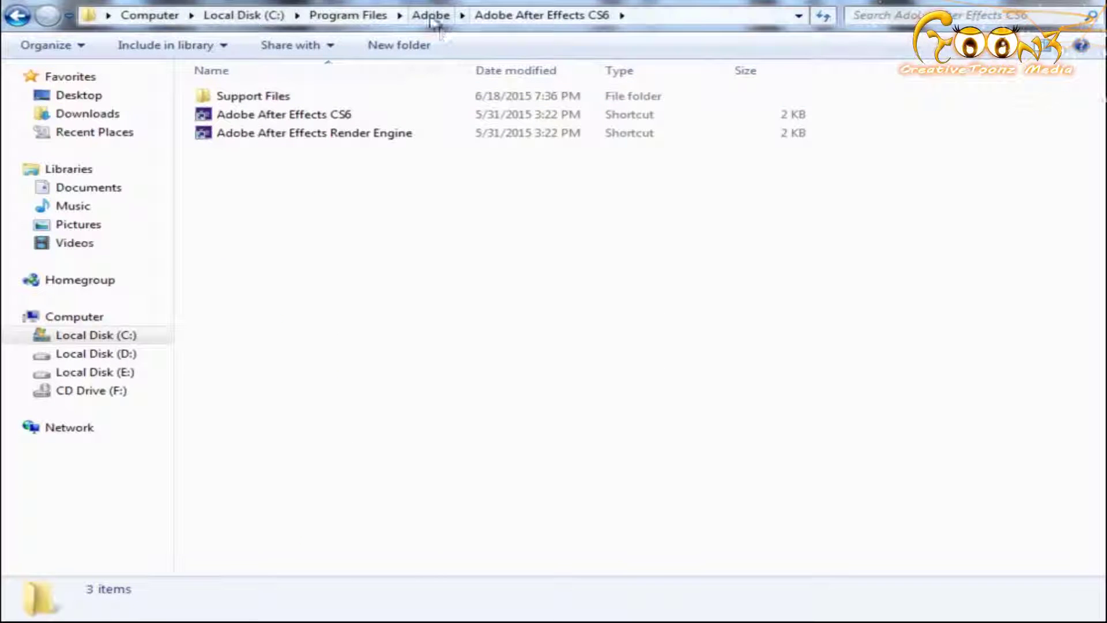
# Navigate through Support Files and Presets into the Custom presets folder.
pyautogui.click(257, 100)
pyautogui.doubleClick(258, 101)
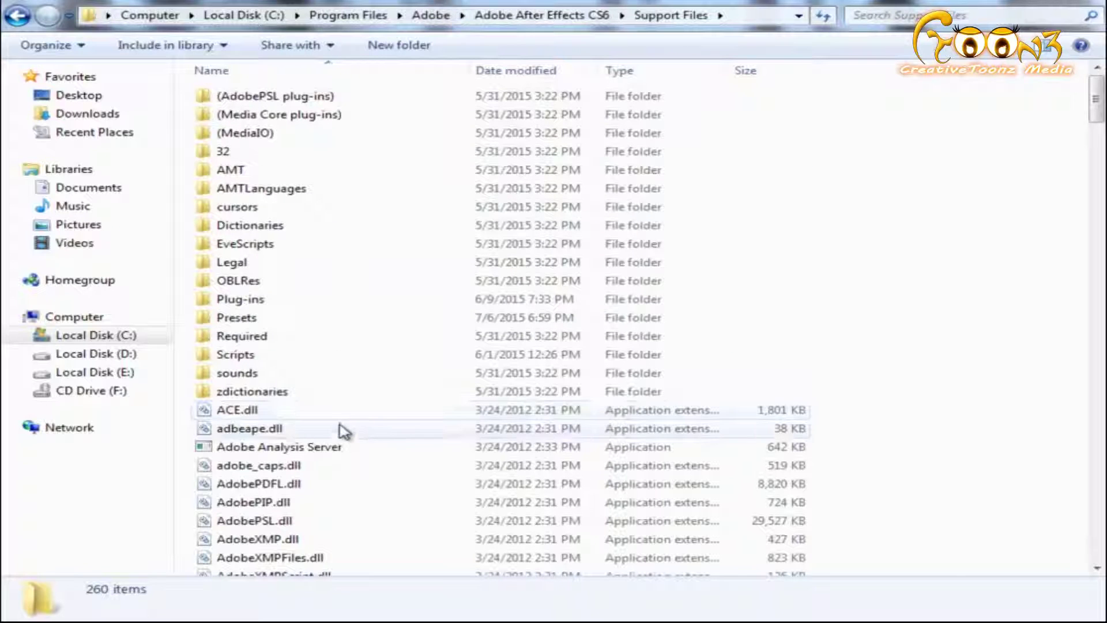
pyautogui.moveTo(276, 323)
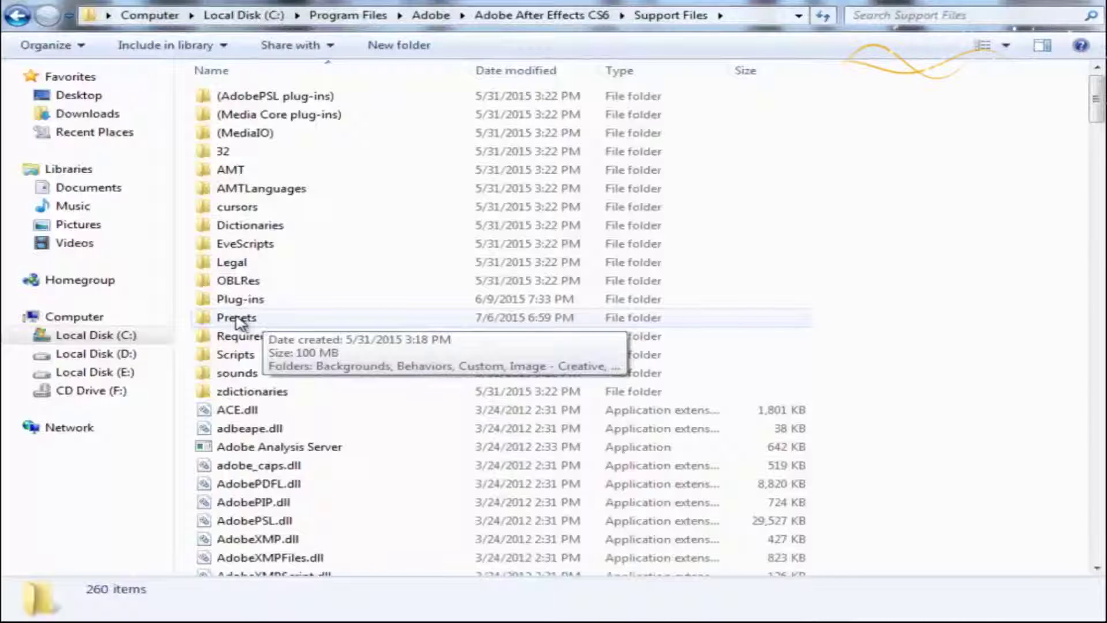
pyautogui.doubleClick(238, 319)
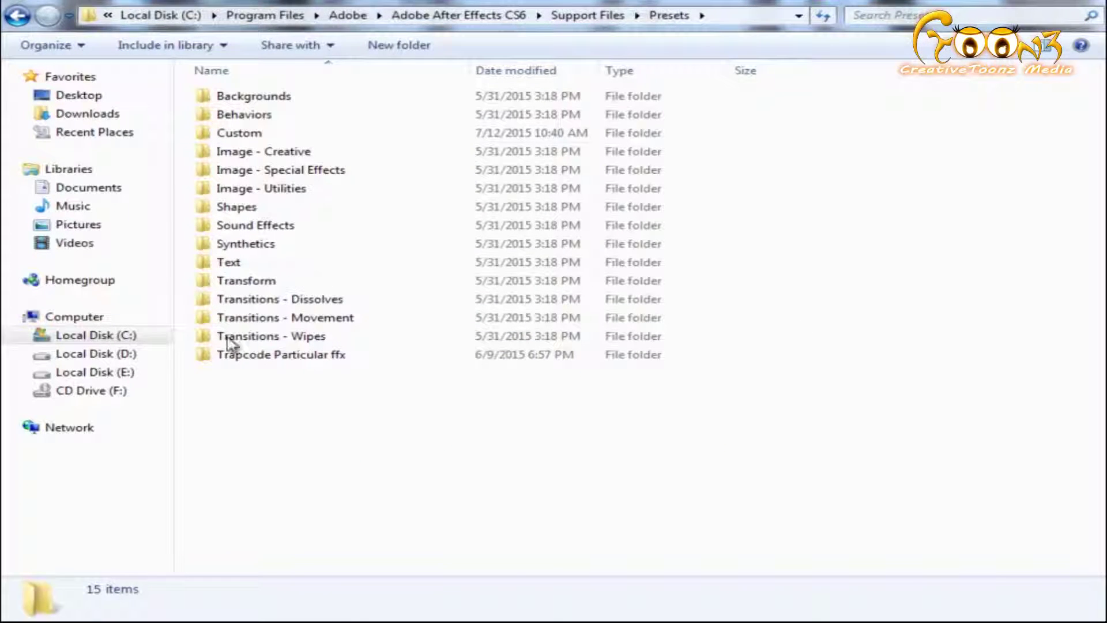
pyautogui.doubleClick(297, 143)
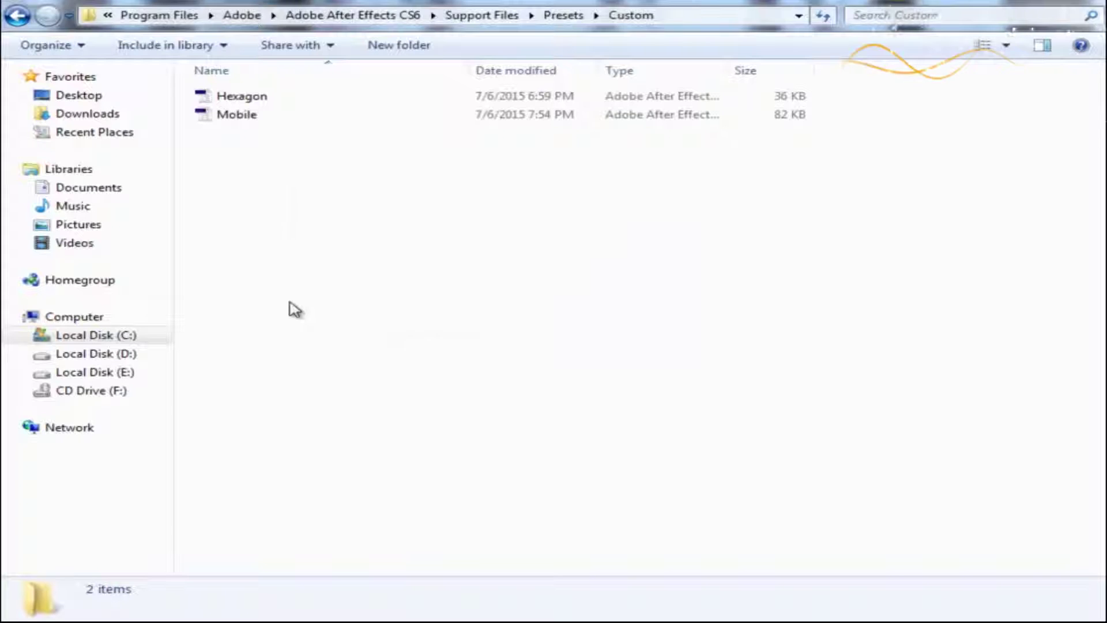
# Paste Raining and Water Droplets into the Custom folder, granting the folder access permission.
pyautogui.hotkey('ctrl', 'v')
pyautogui.click(408, 369)
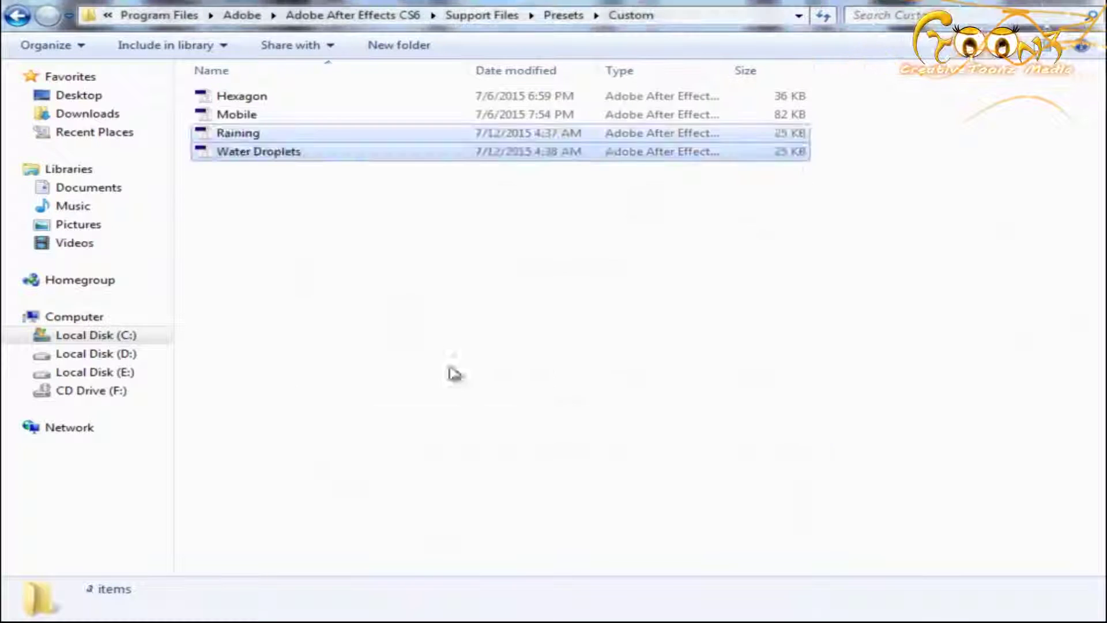
pyautogui.click(358, 333)
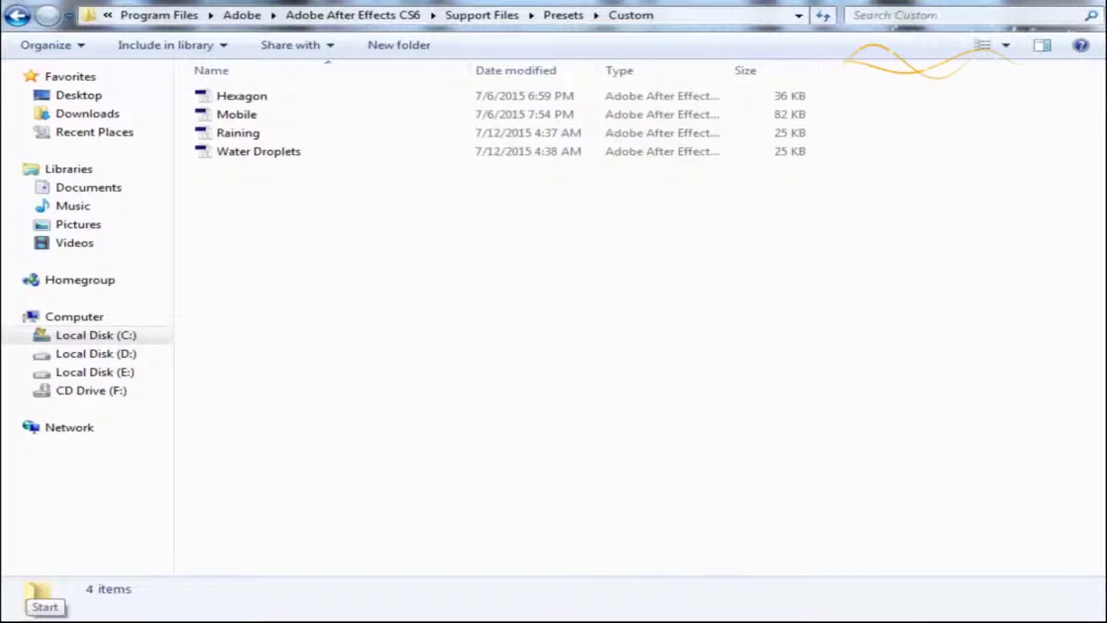
# Launch Adobe After Effects CS6 from the Start menu.
pyautogui.click(18, 612)
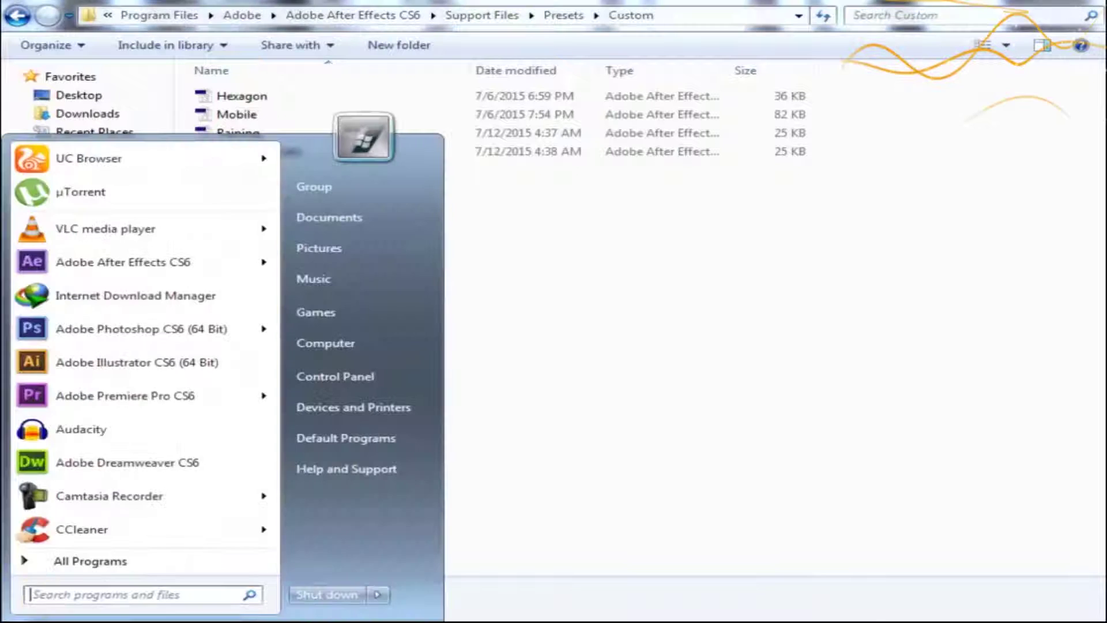
pyautogui.click(70, 271)
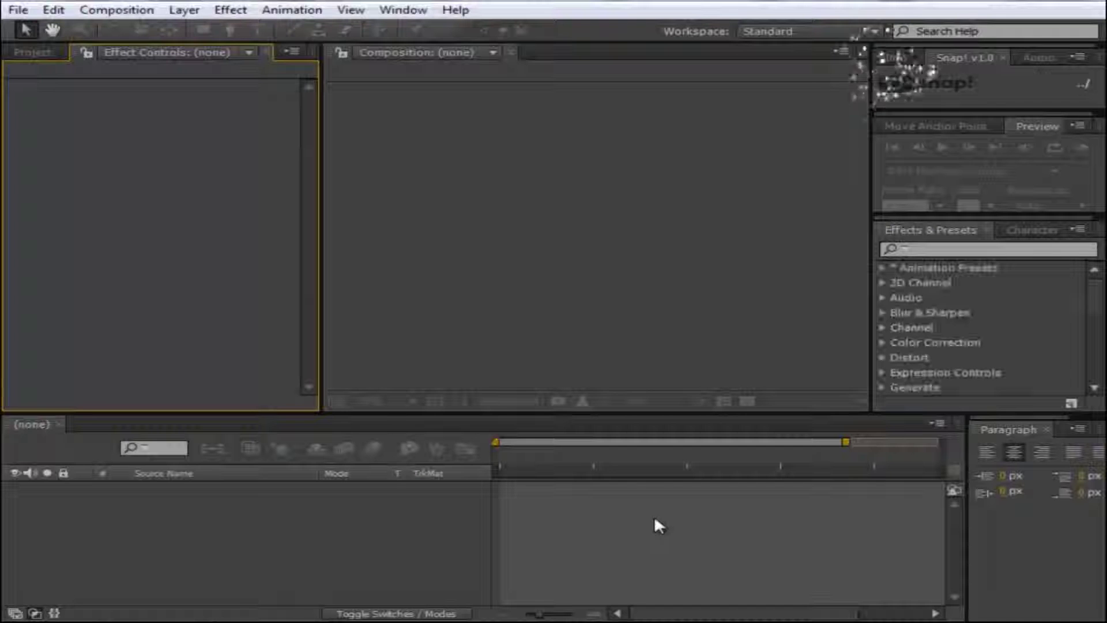
pyautogui.click(209, 554)
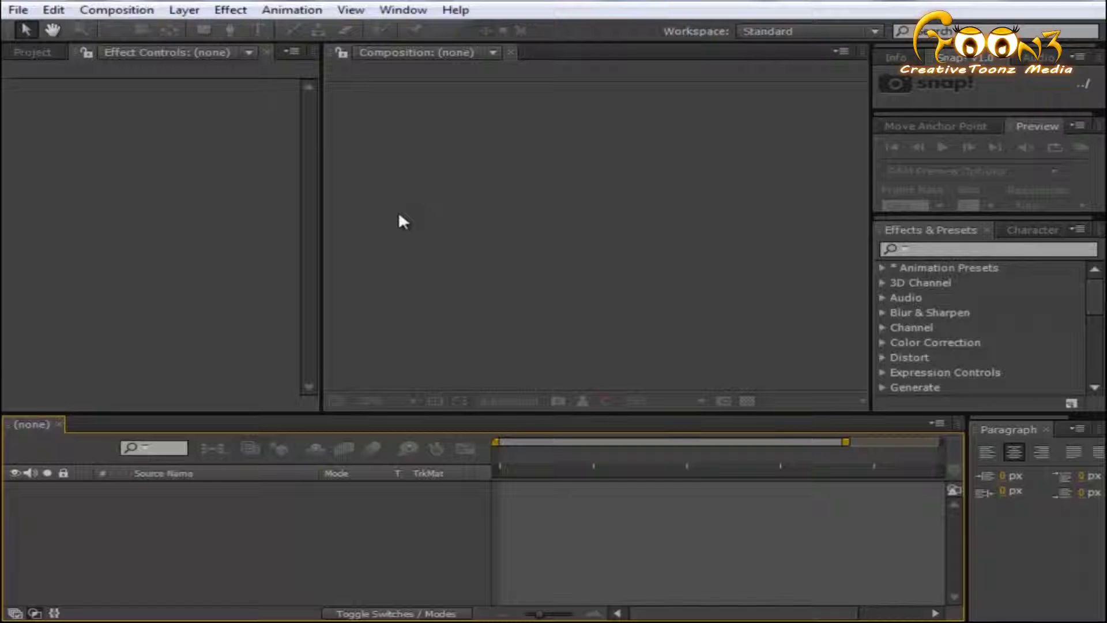
# Create Comp 1 (1920×1080, 25 fps) and bring ferns.mp4 from Explorer into the project and timeline.
pyautogui.hotkey('ctrl', 'n')
pyautogui.click(691, 504)
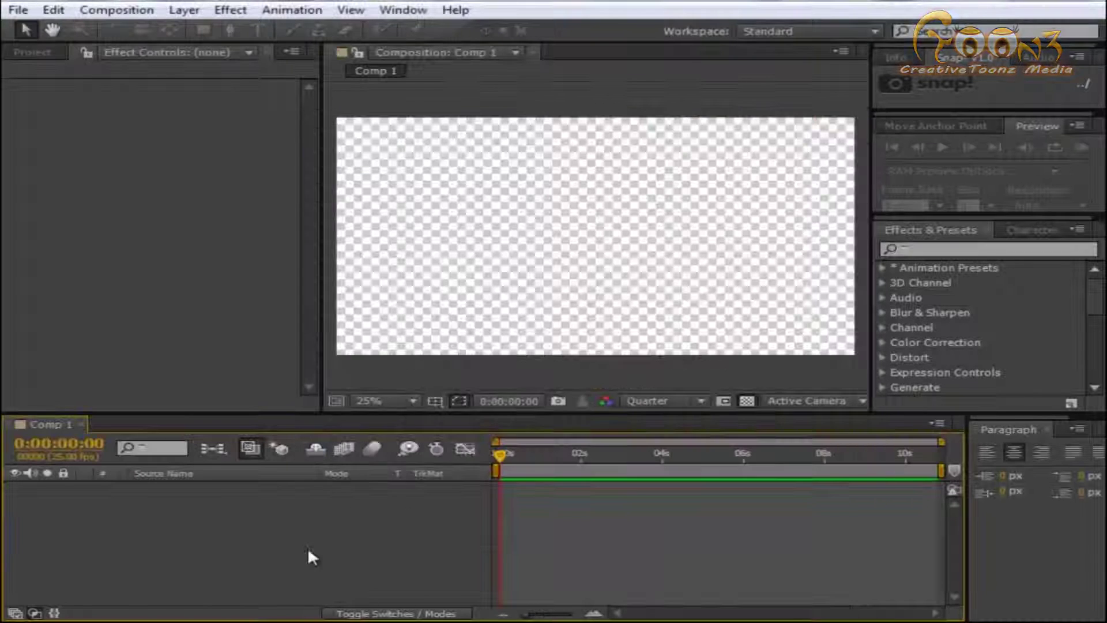
pyautogui.click(32, 53)
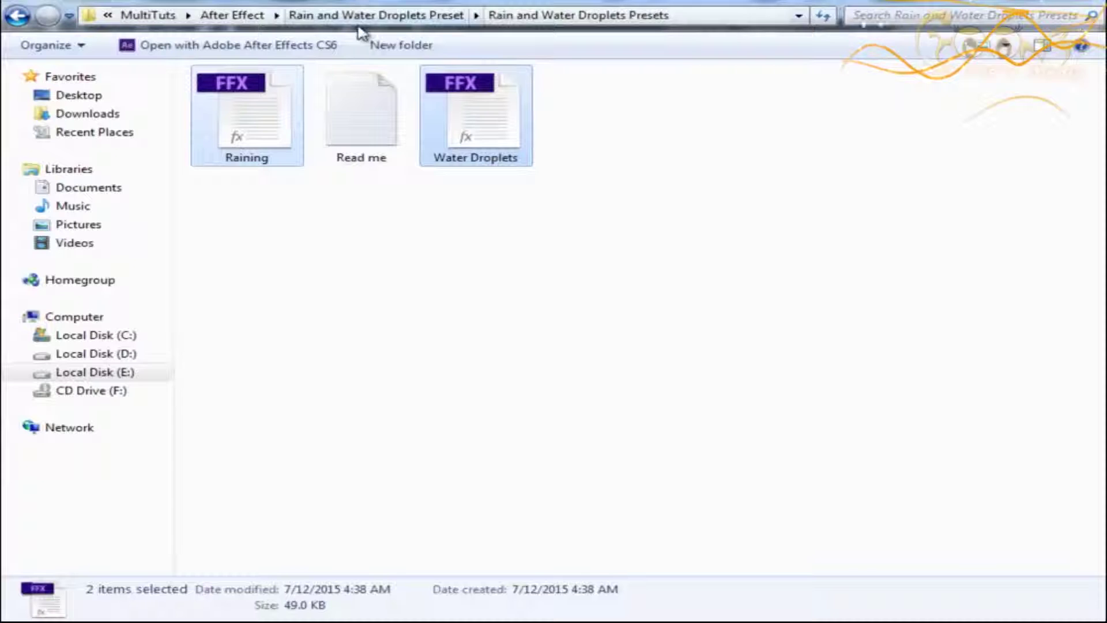
pyautogui.click(363, 16)
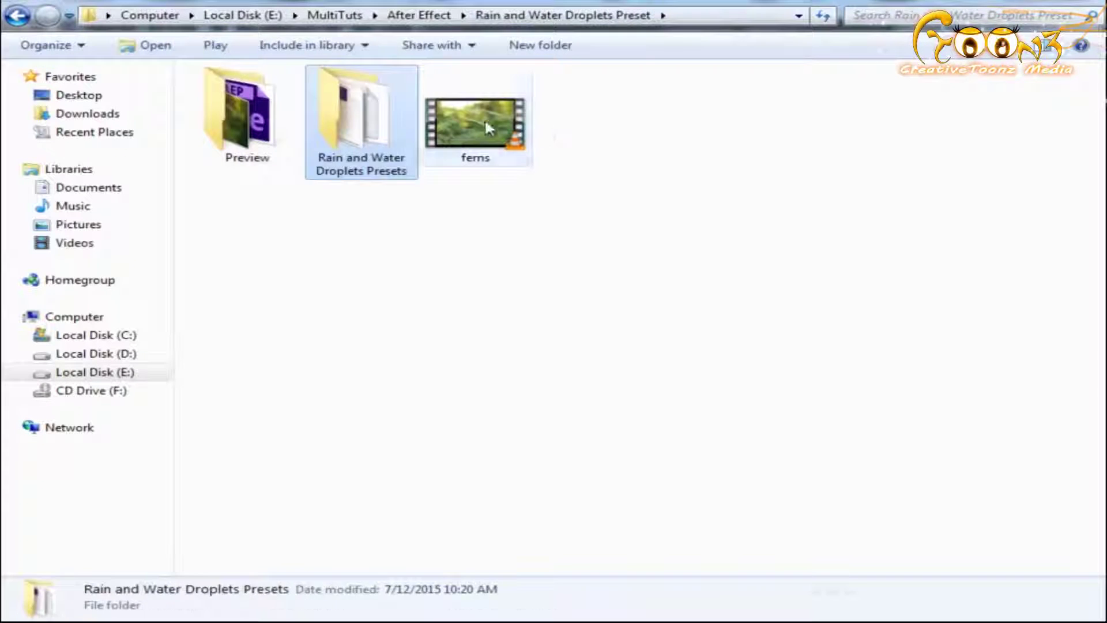
pyautogui.moveTo(467, 119); pyautogui.dragTo(55, 331)
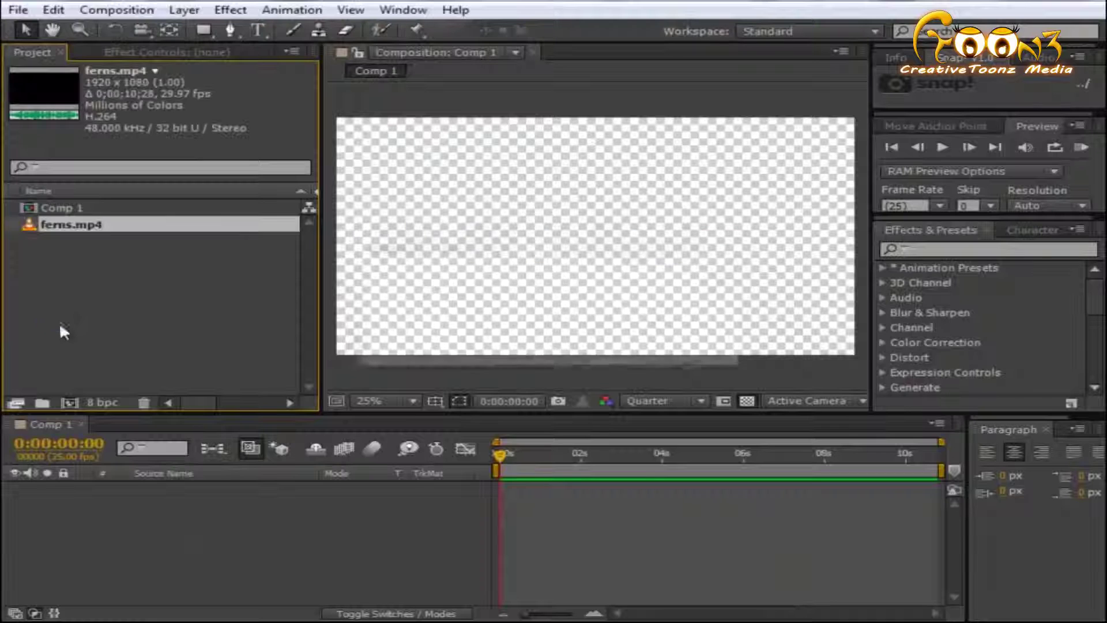
pyautogui.moveTo(54, 225); pyautogui.dragTo(138, 489)
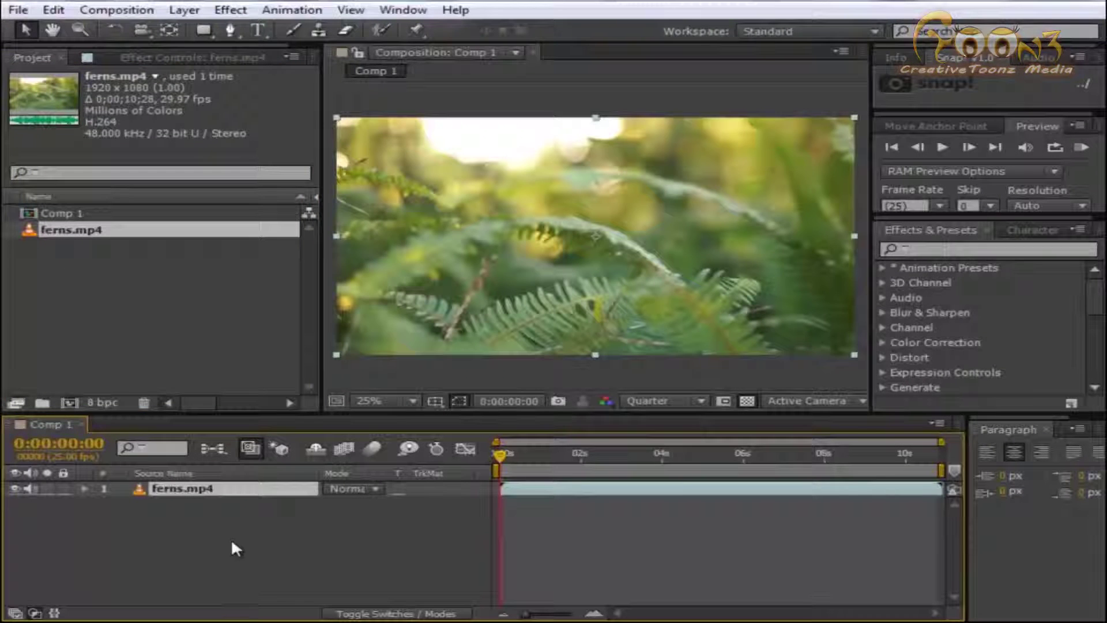
pyautogui.click(232, 539)
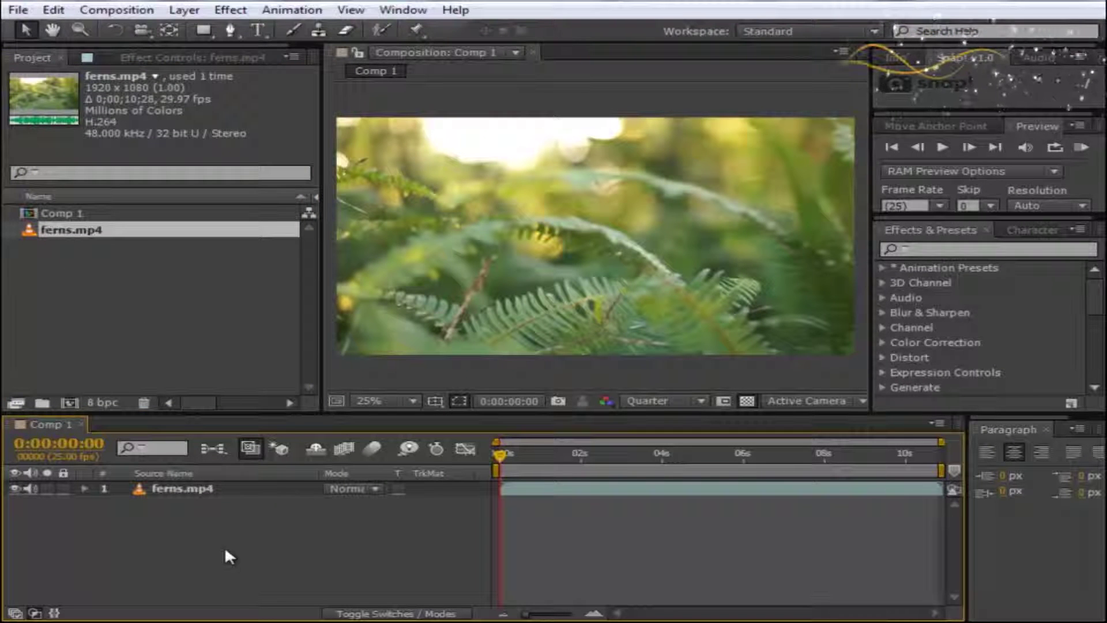
# Add Adjustment Layer 1 from the timeline's New menu and select the ferns.mp4 layer.
pyautogui.rightClick(225, 550)
pyautogui.moveTo(522, 367)
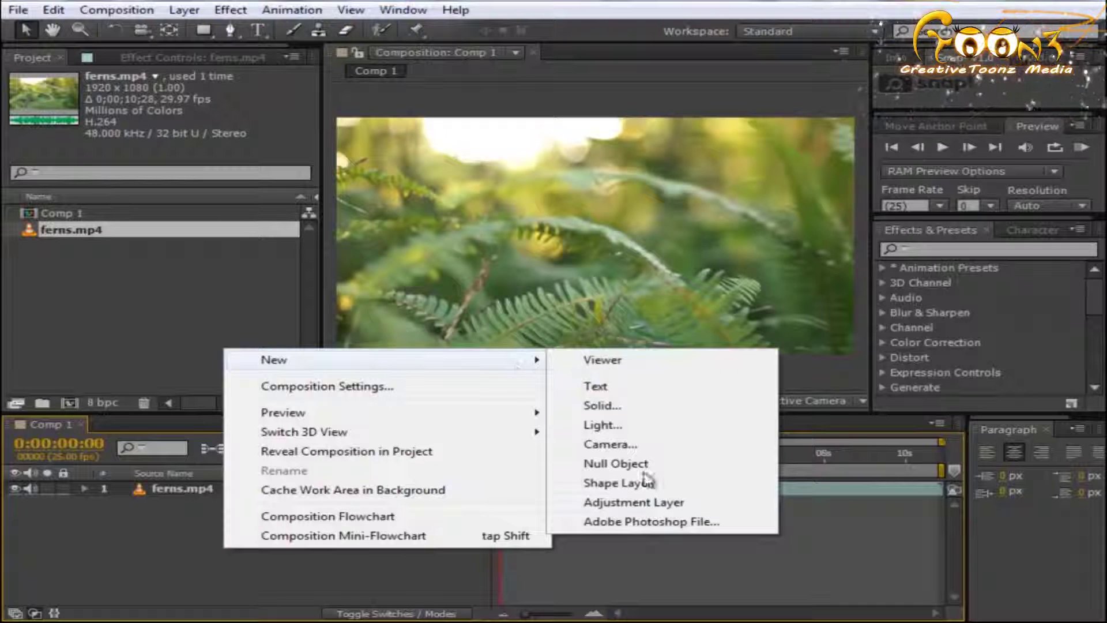
pyautogui.click(663, 504)
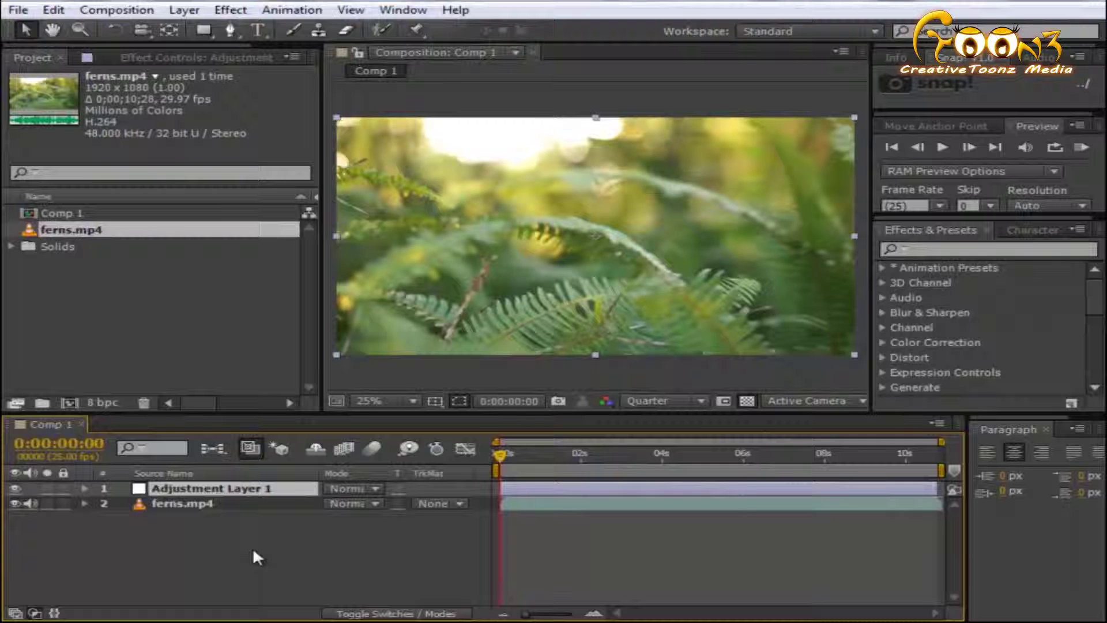
pyautogui.click(210, 514)
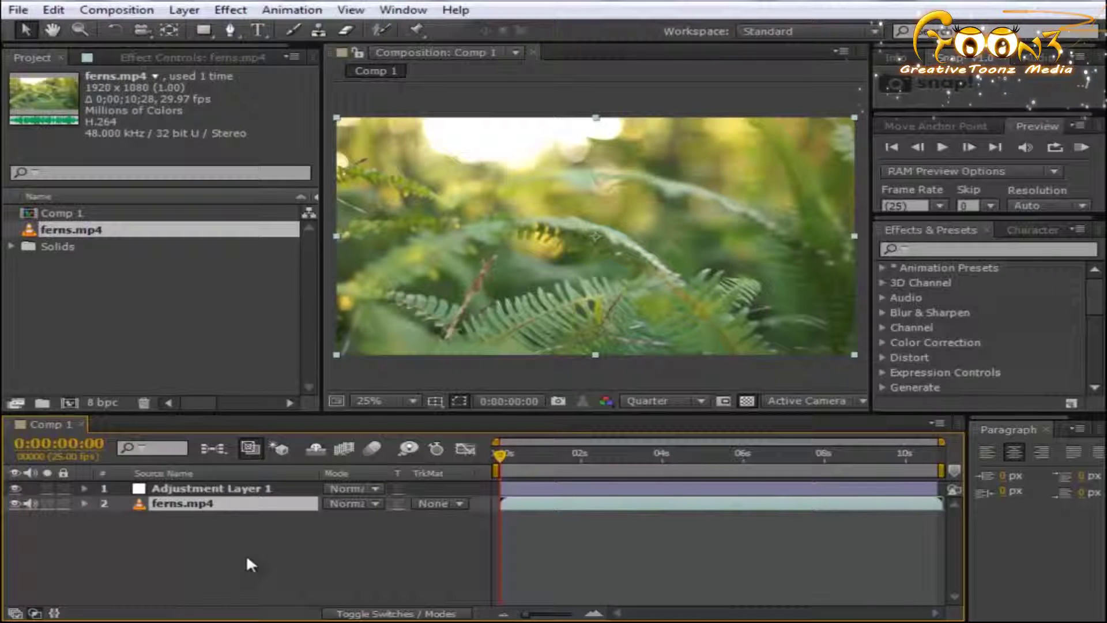
# Duplicate ferns.mp4 and scale the bottom copy to 119%.
pyautogui.hotkey('ctrl', 'd')
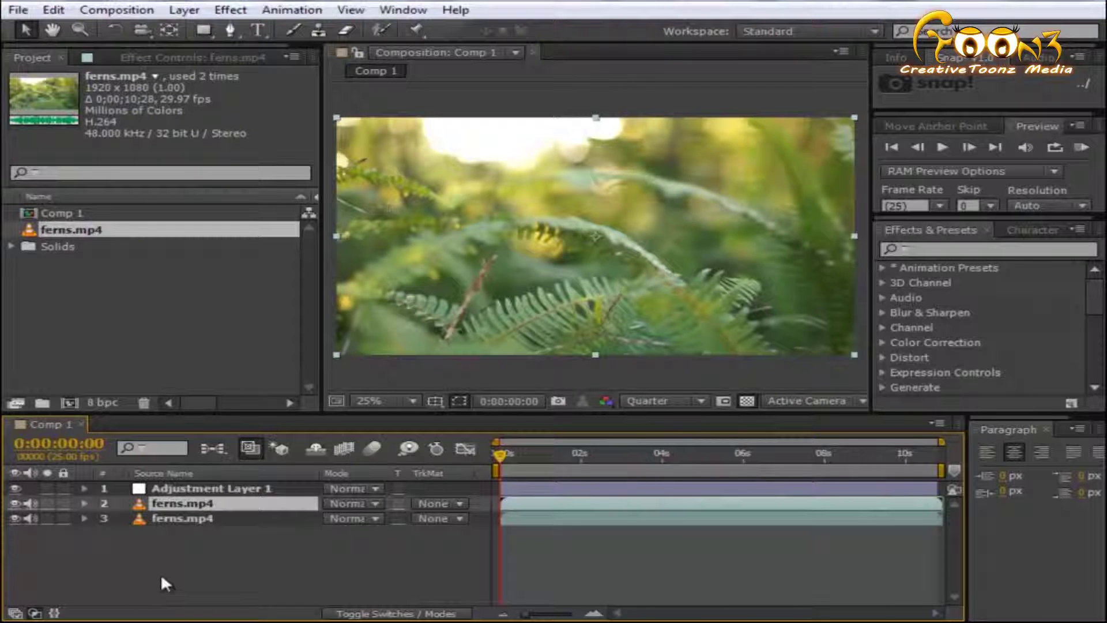
pyautogui.click(199, 519)
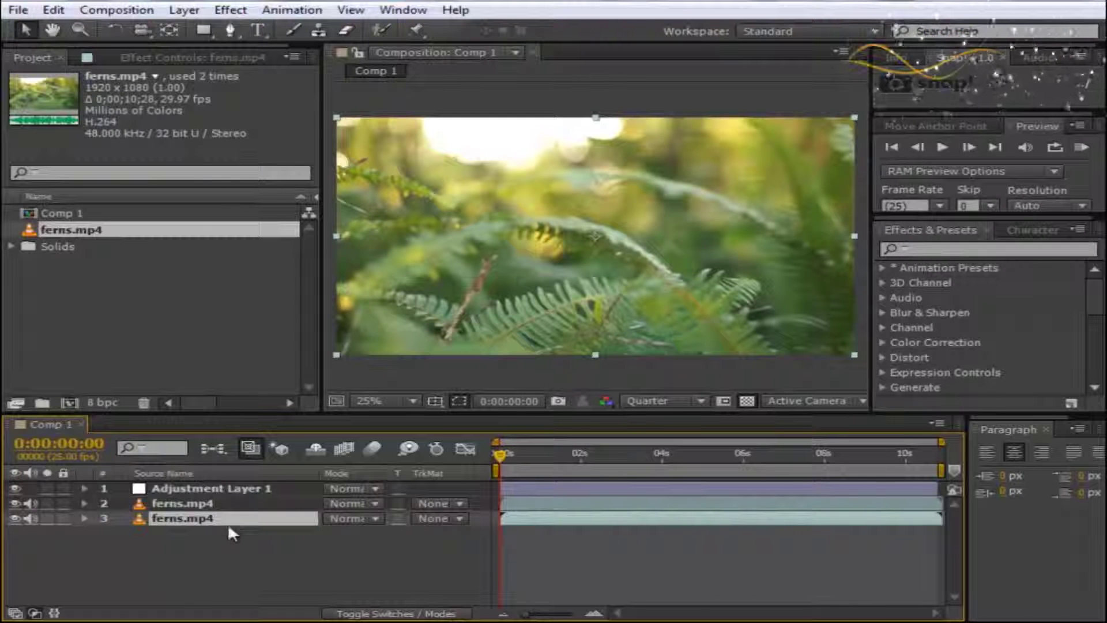
pyautogui.press('s')
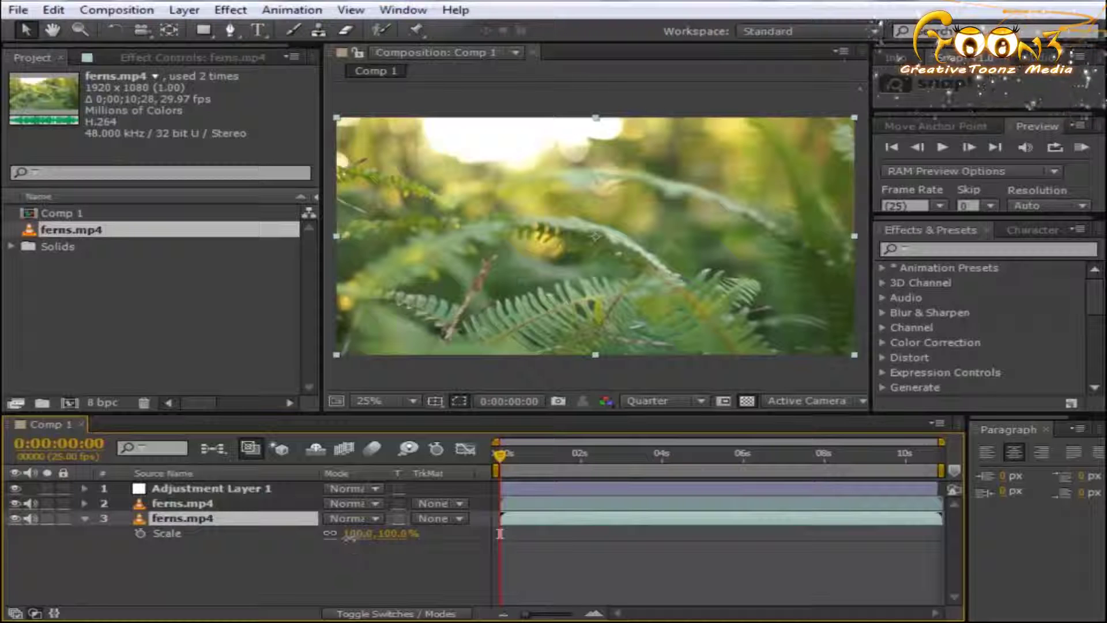
pyautogui.moveTo(349, 535); pyautogui.dragTo(398, 534)
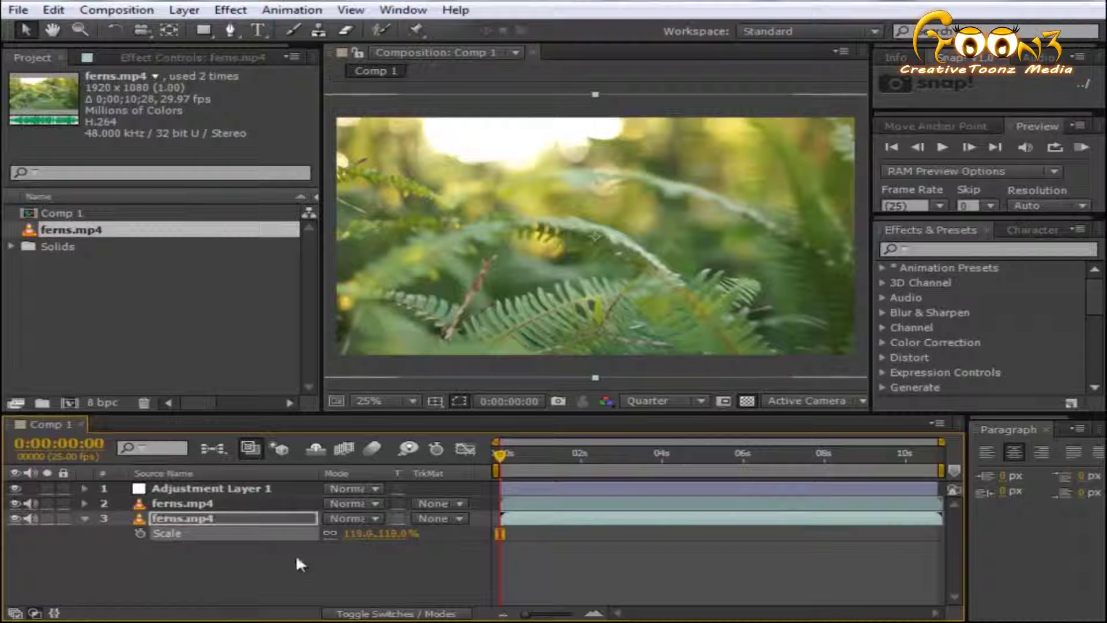
pyautogui.click(220, 567)
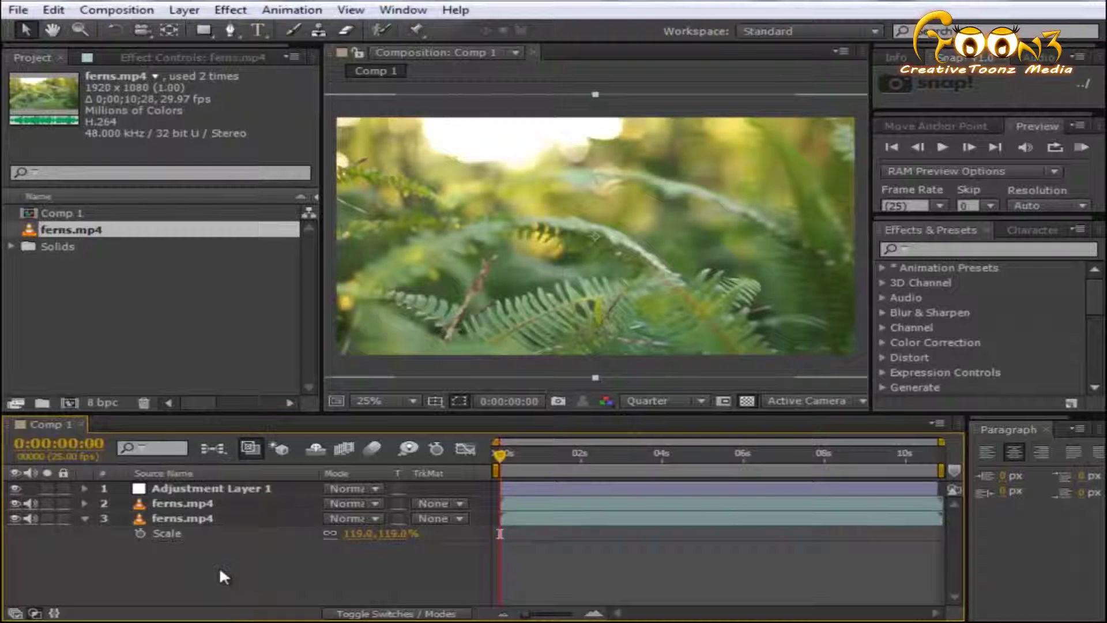
pyautogui.click(189, 518)
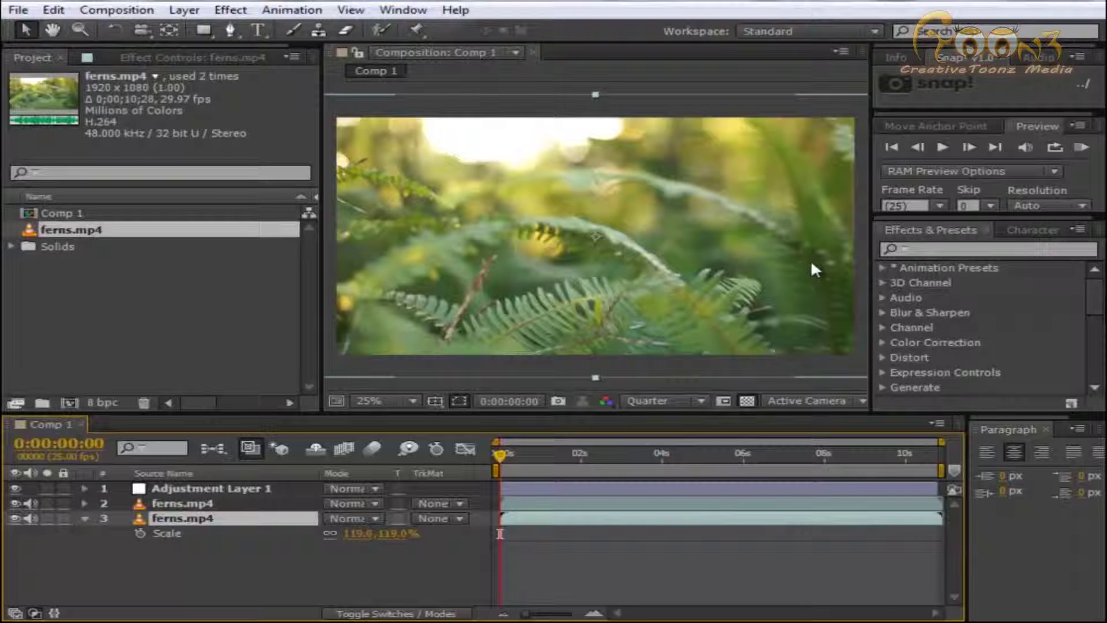
pyautogui.click(944, 248)
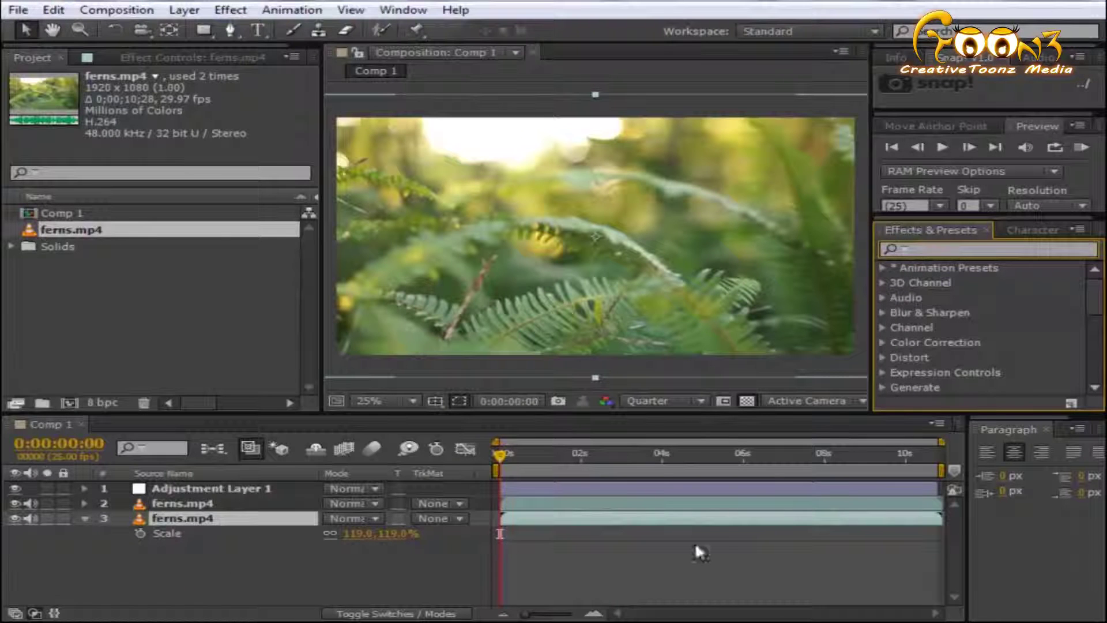
# Apply Fast Blur to the bottom ferns.mp4 layer with Blurriness 40.
pyautogui.write('fas')
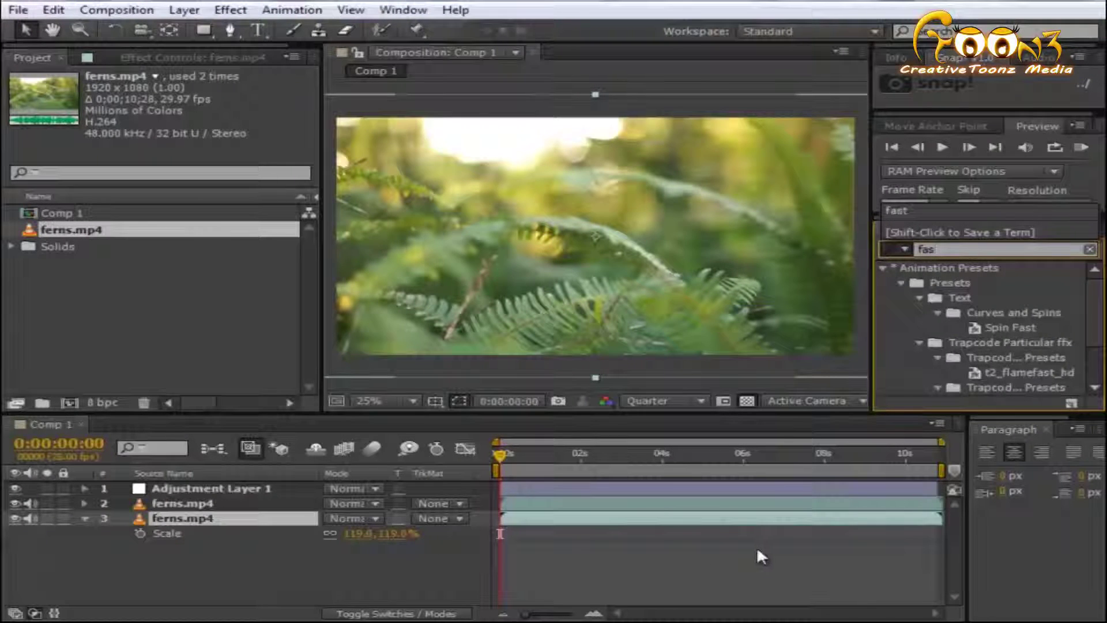
pyautogui.write('t')
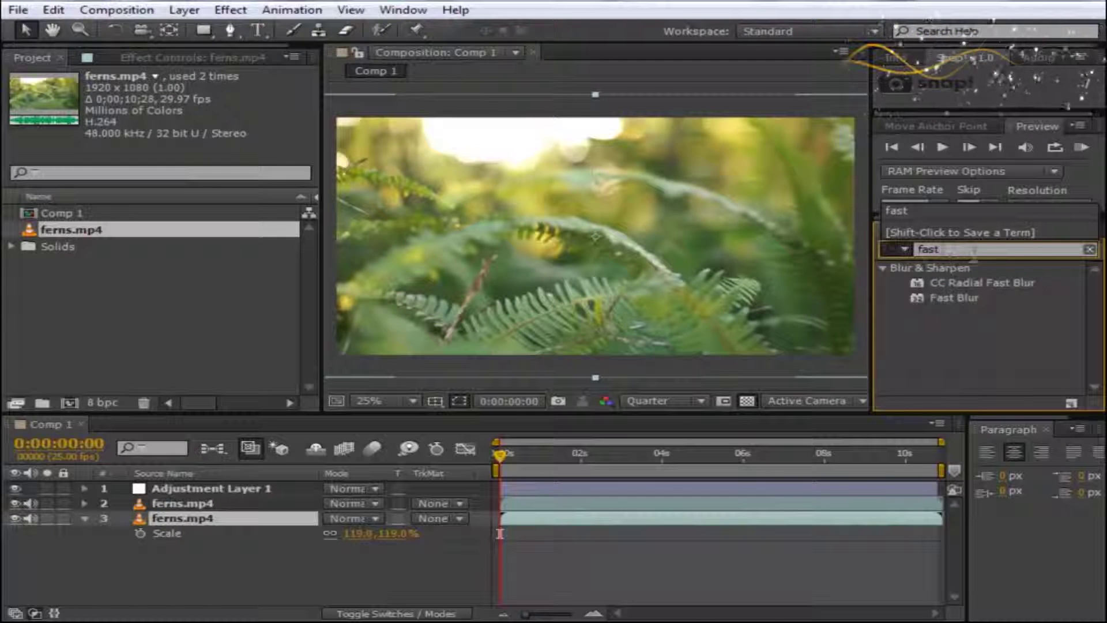
pyautogui.moveTo(955, 297); pyautogui.dragTo(266, 546)
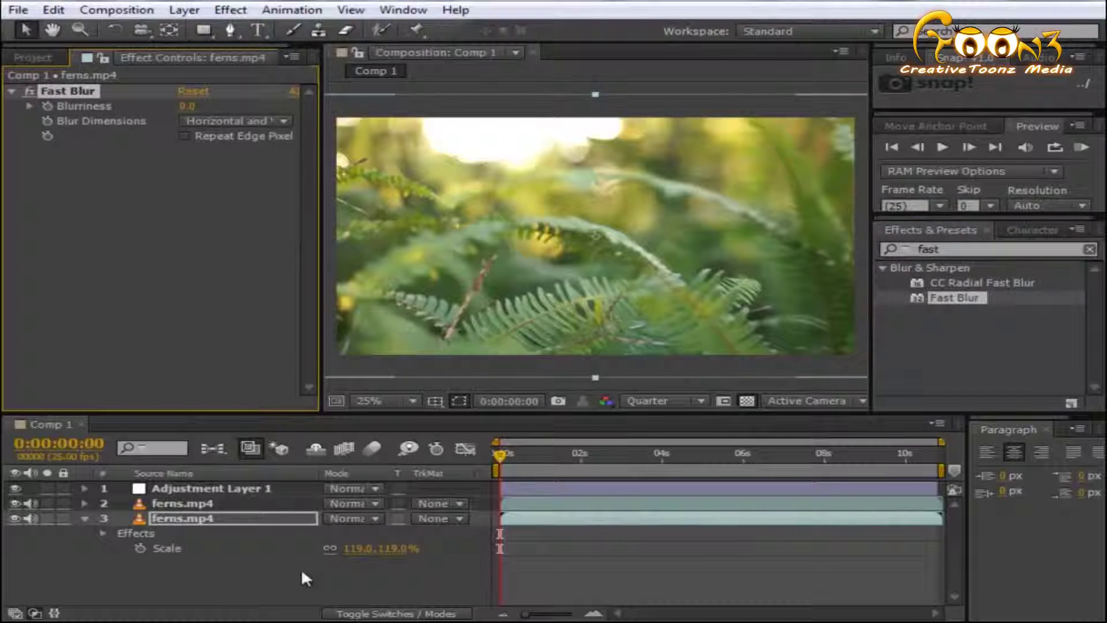
pyautogui.click(276, 577)
pyautogui.moveTo(184, 107)
pyautogui.mouseDown()
pyautogui.moveTo(231, 106)
pyautogui.moveTo(205, 102)
pyautogui.mouseUp()
pyautogui.click(196, 106)
pyautogui.write('4')
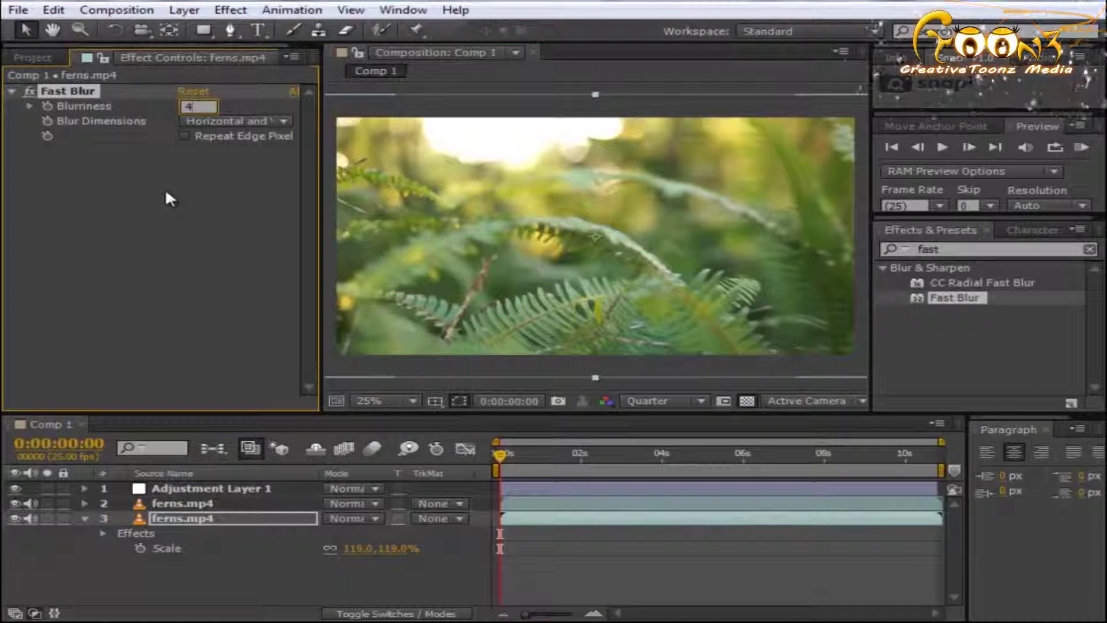
pyautogui.write('0')
pyautogui.press('Return')
pyautogui.click(241, 577)
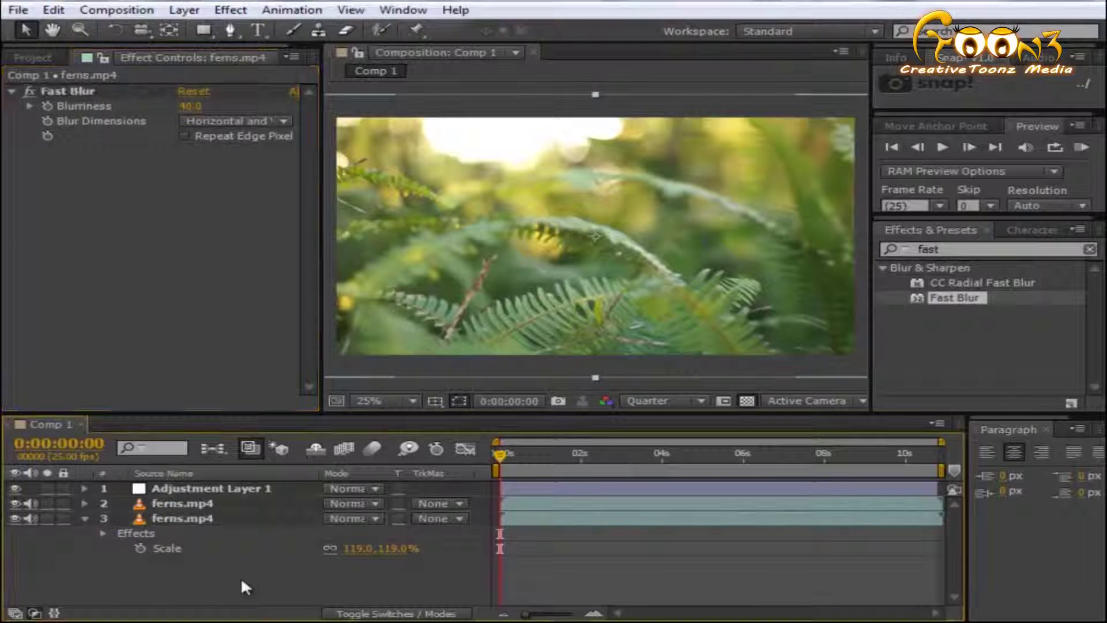
pyautogui.click(229, 490)
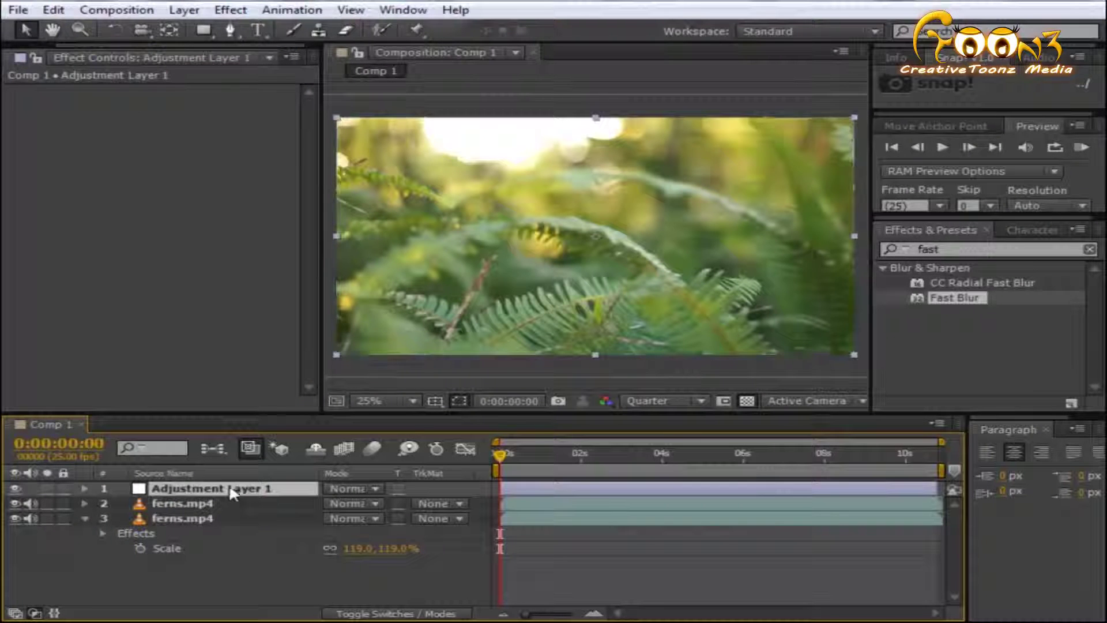
# Search 'rain' and drop the custom Raining preset onto Adjustment Layer 1.
pyautogui.click(954, 246)
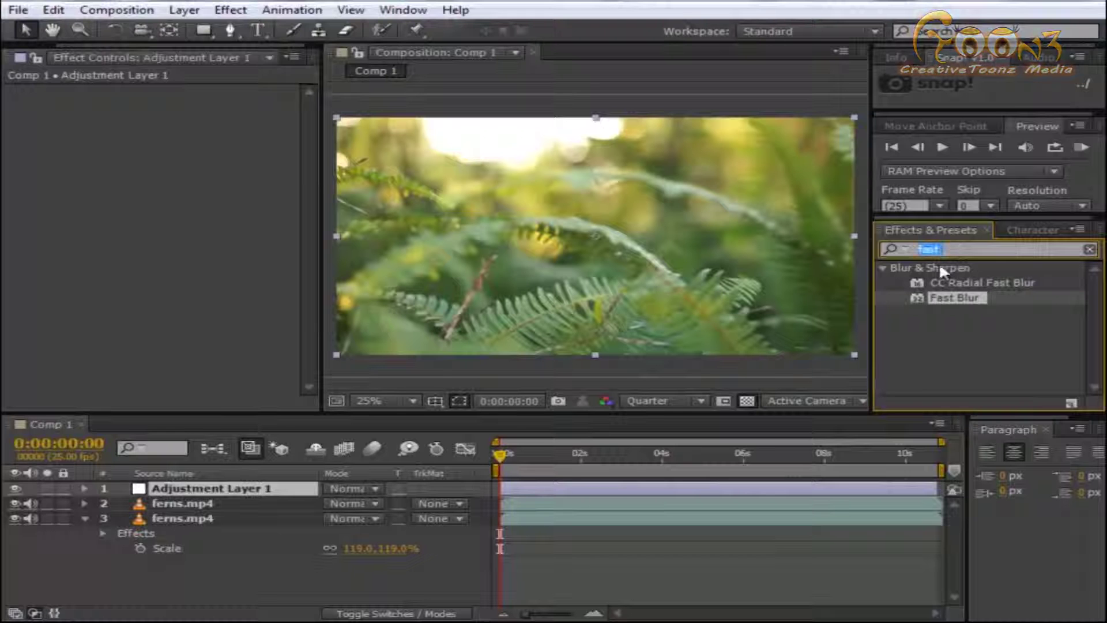
pyautogui.write('ra')
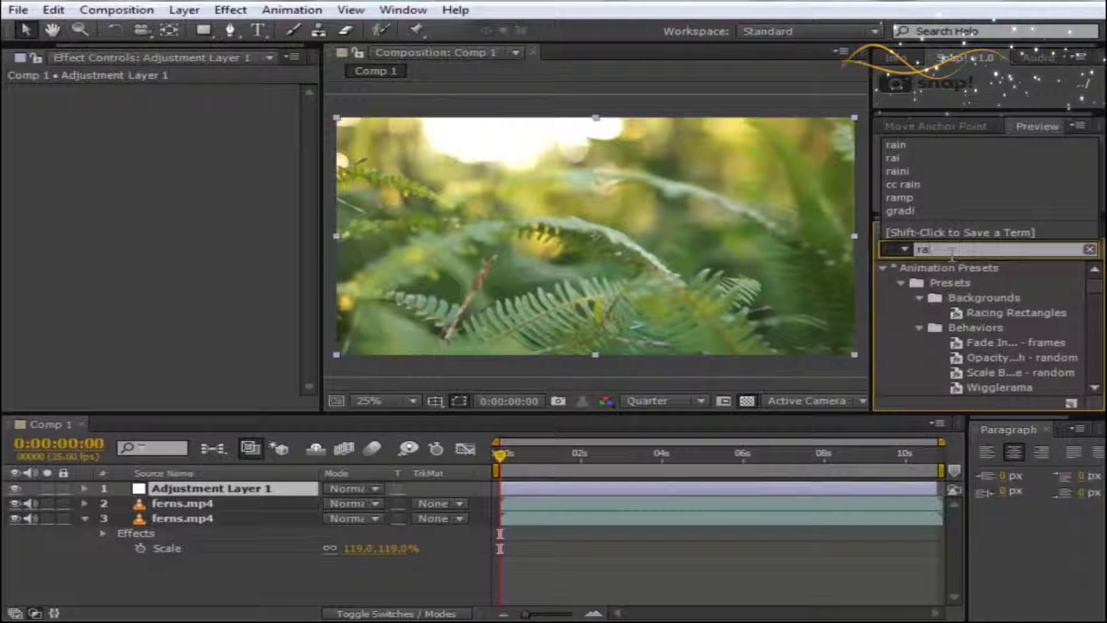
pyautogui.write('in')
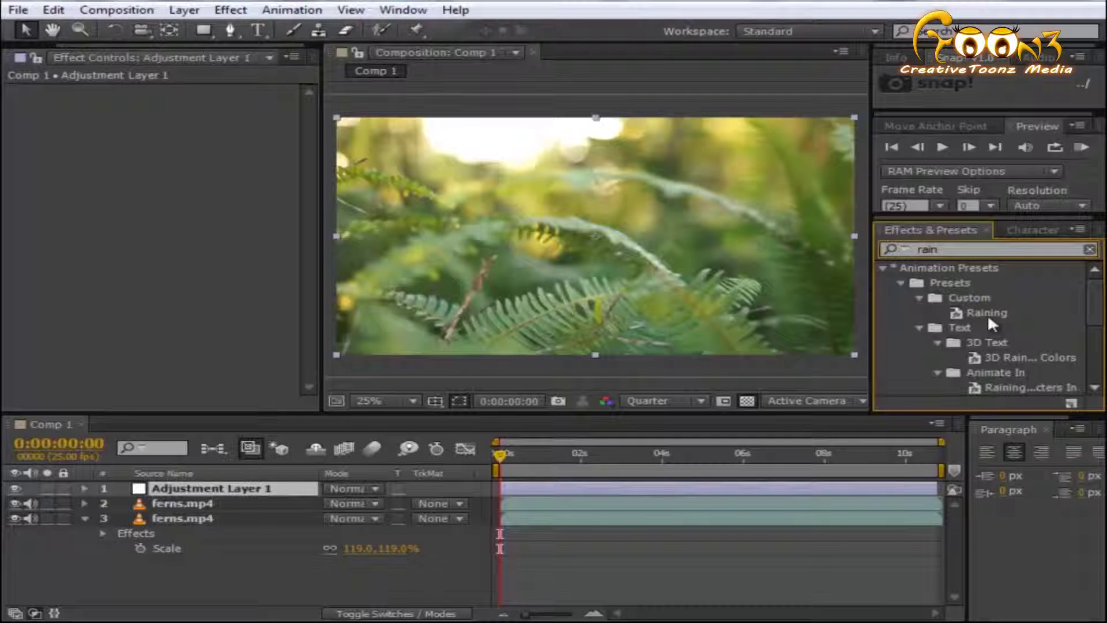
pyautogui.moveTo(994, 311); pyautogui.dragTo(684, 365)
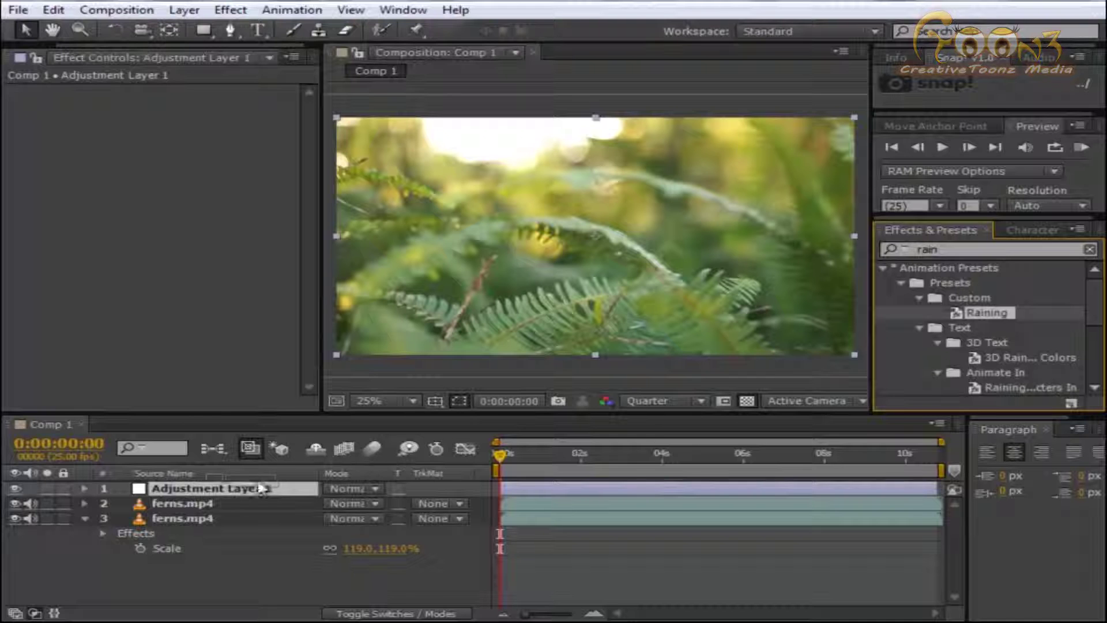
pyautogui.moveTo(262, 490); pyautogui.dragTo(227, 486)
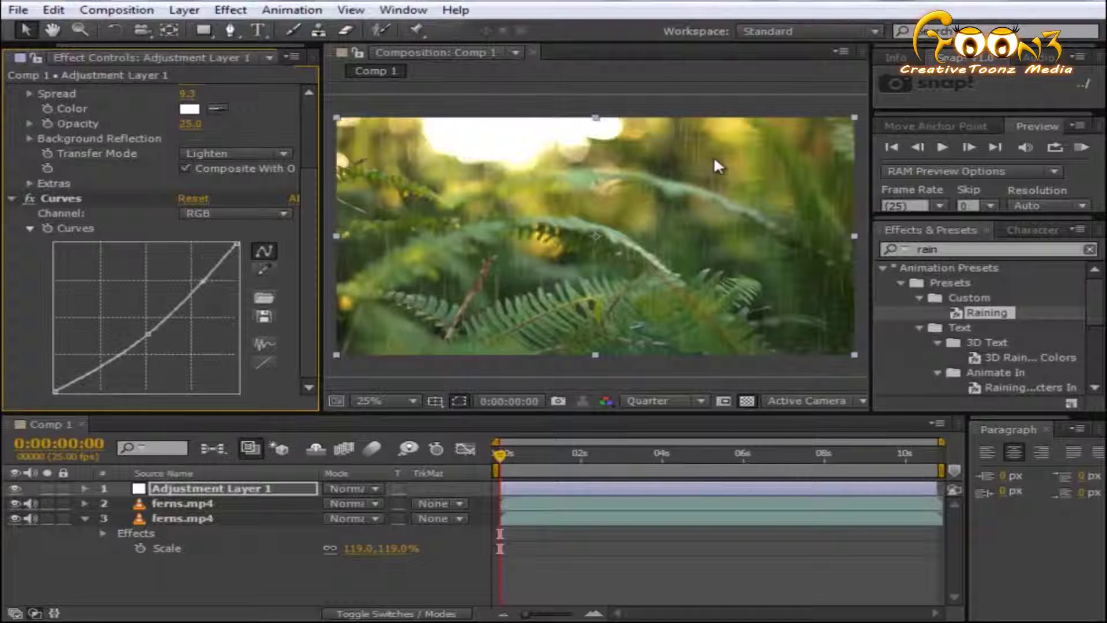
pyautogui.click(147, 337)
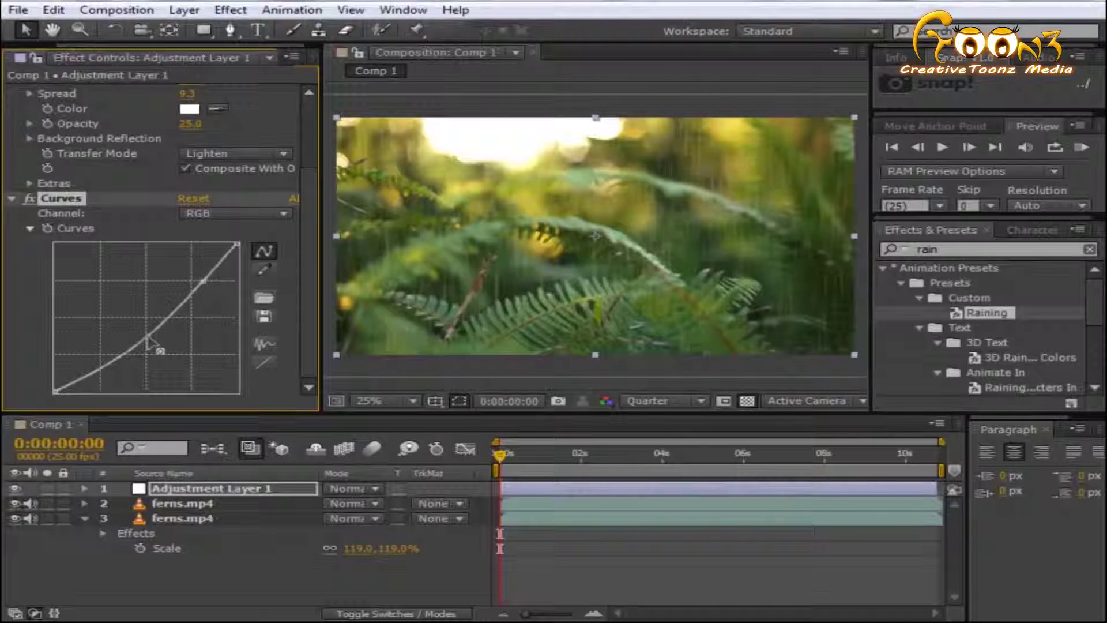
# Select Adjustment Layer 1 and set CC Rainfall's raindrop Size to 50.
pyautogui.click(210, 590)
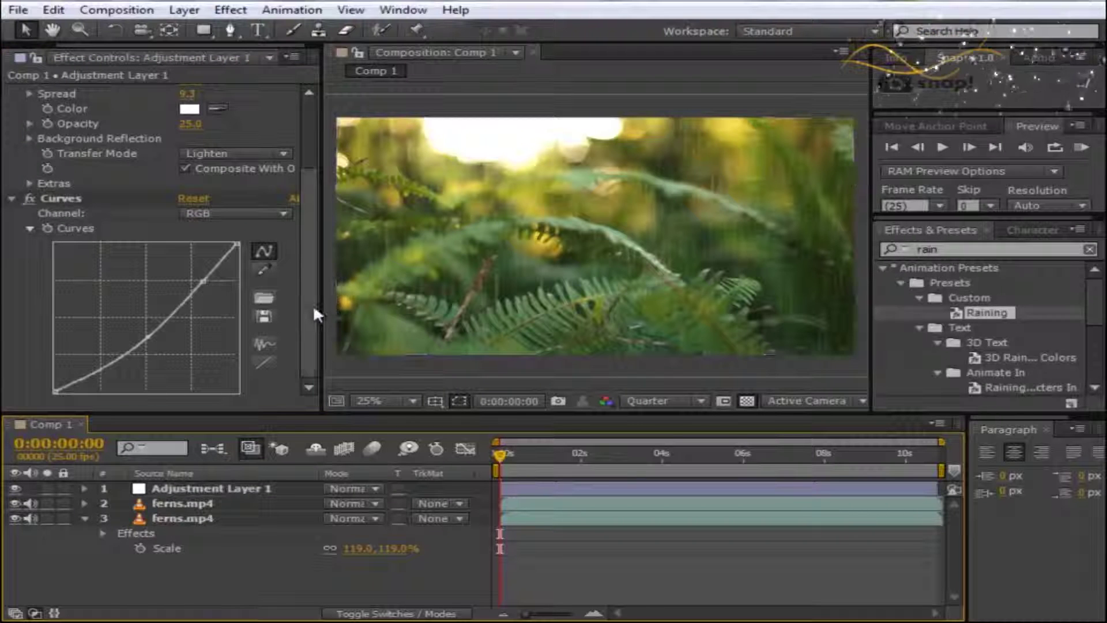
pyautogui.moveTo(313, 306); pyautogui.dragTo(305, 178)
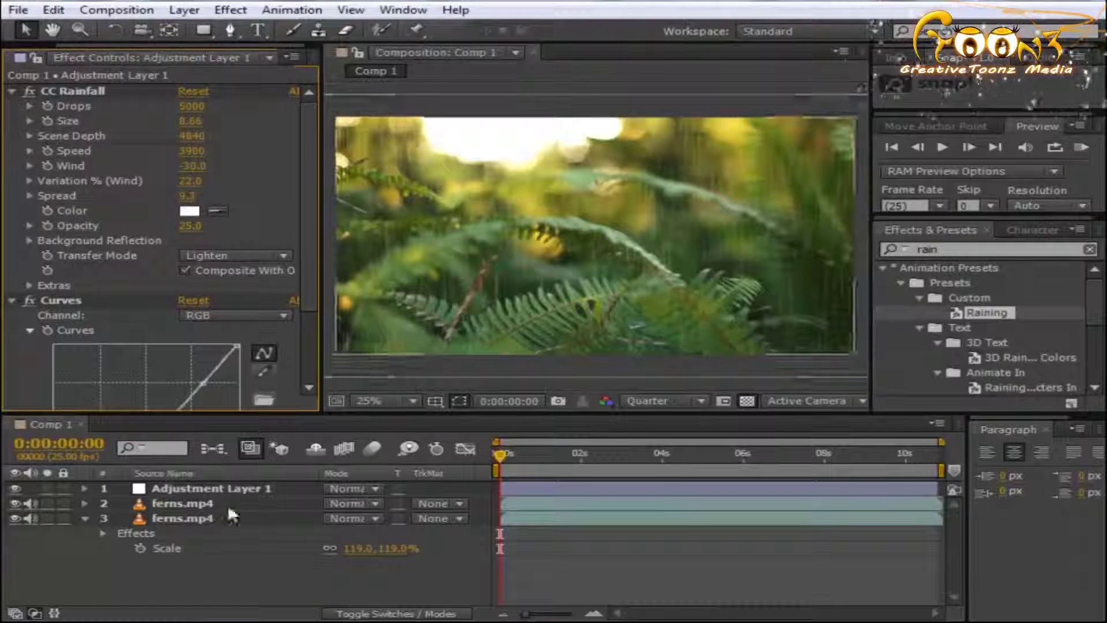
pyautogui.click(215, 489)
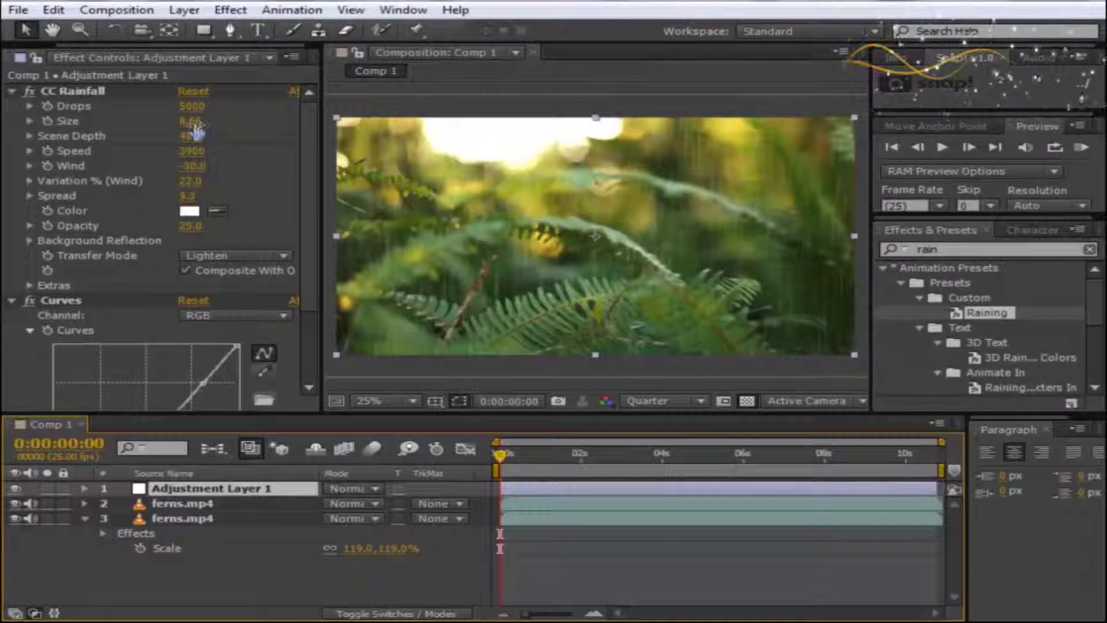
pyautogui.moveTo(192, 121); pyautogui.dragTo(161, 126)
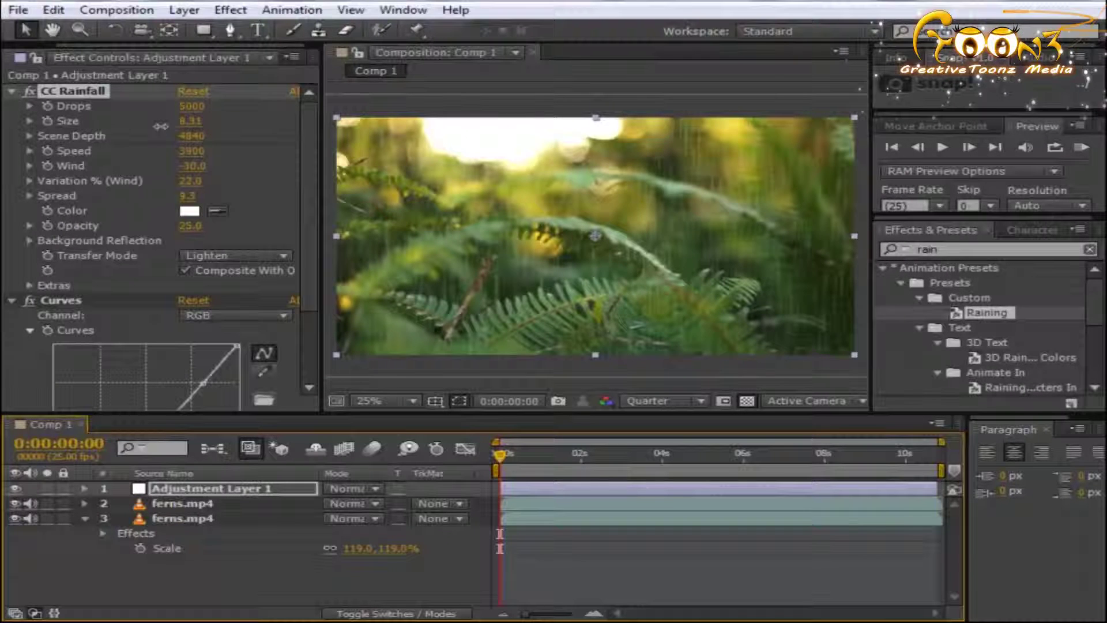
pyautogui.click(191, 122)
pyautogui.write('50')
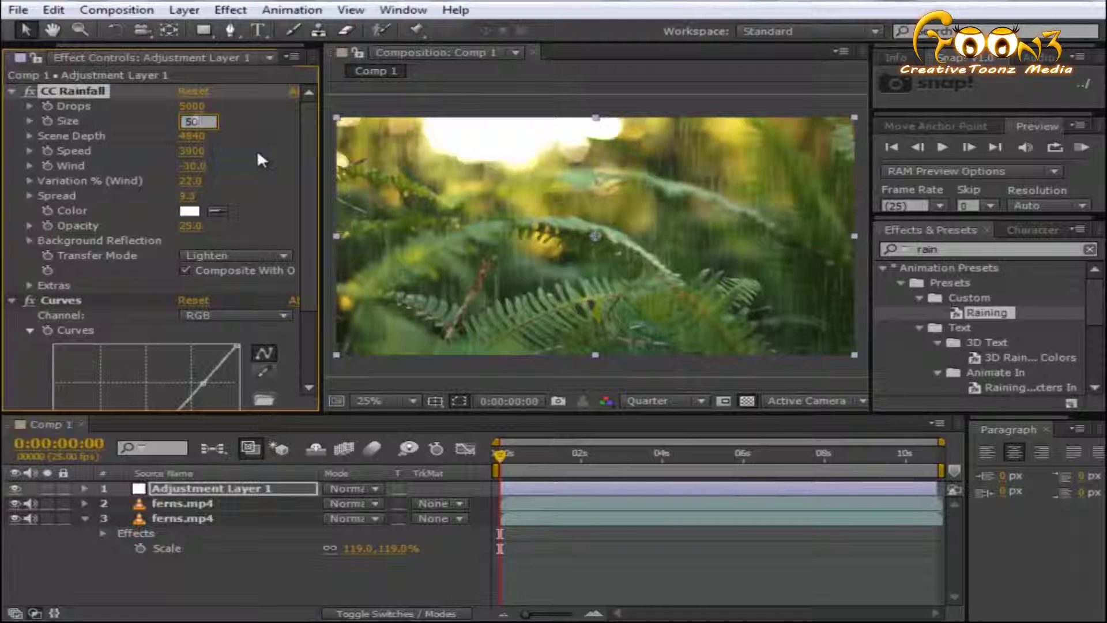
pyautogui.press('Return')
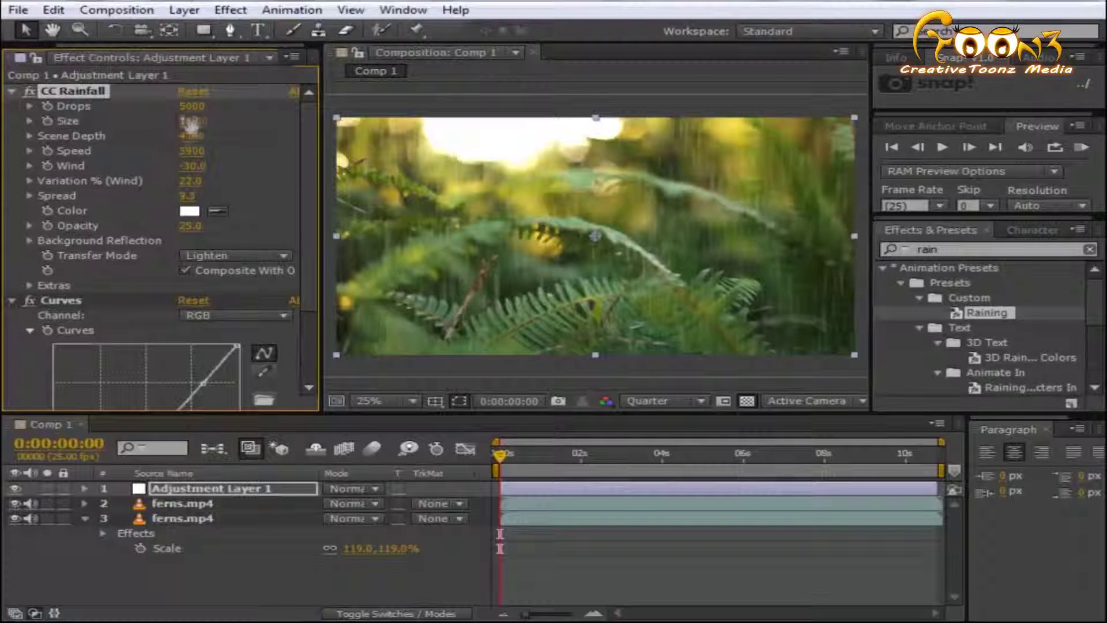
# Settle CC Rainfall's raindrop Size at 10 and reduce the rain's Scene Depth.
pyautogui.moveTo(190, 122); pyautogui.dragTo(199, 121)
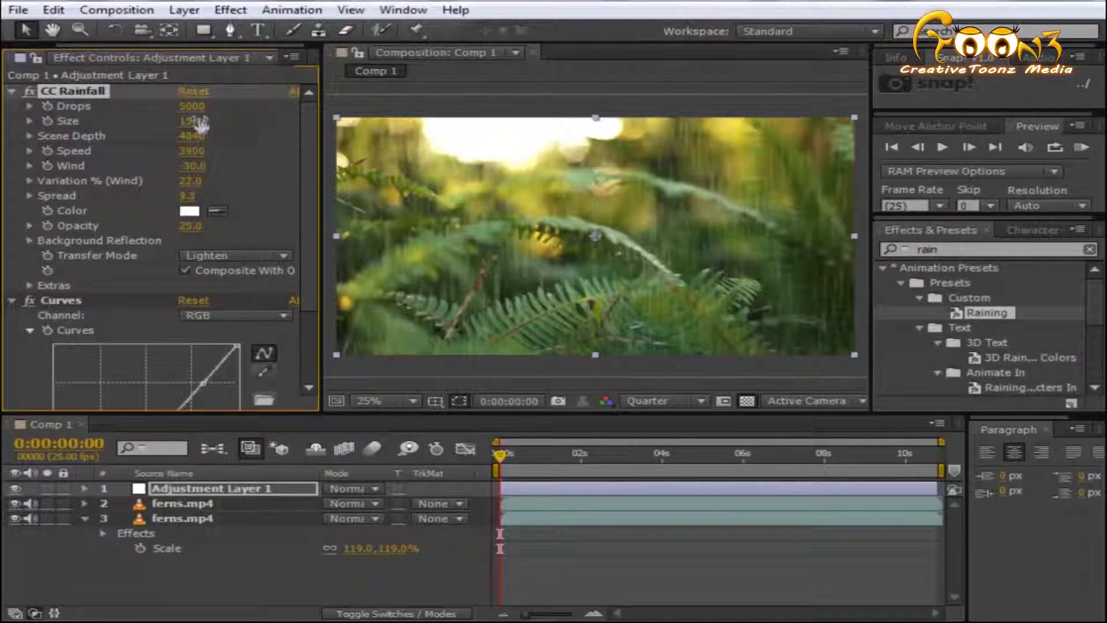
pyautogui.click(29, 121)
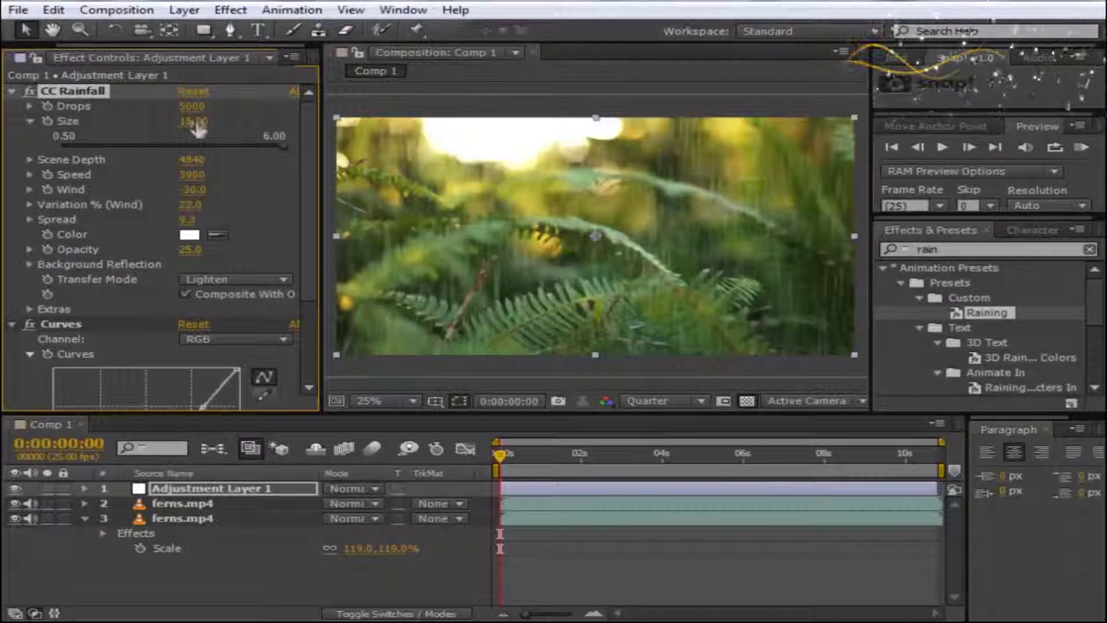
pyautogui.moveTo(198, 128); pyautogui.dragTo(80, 124)
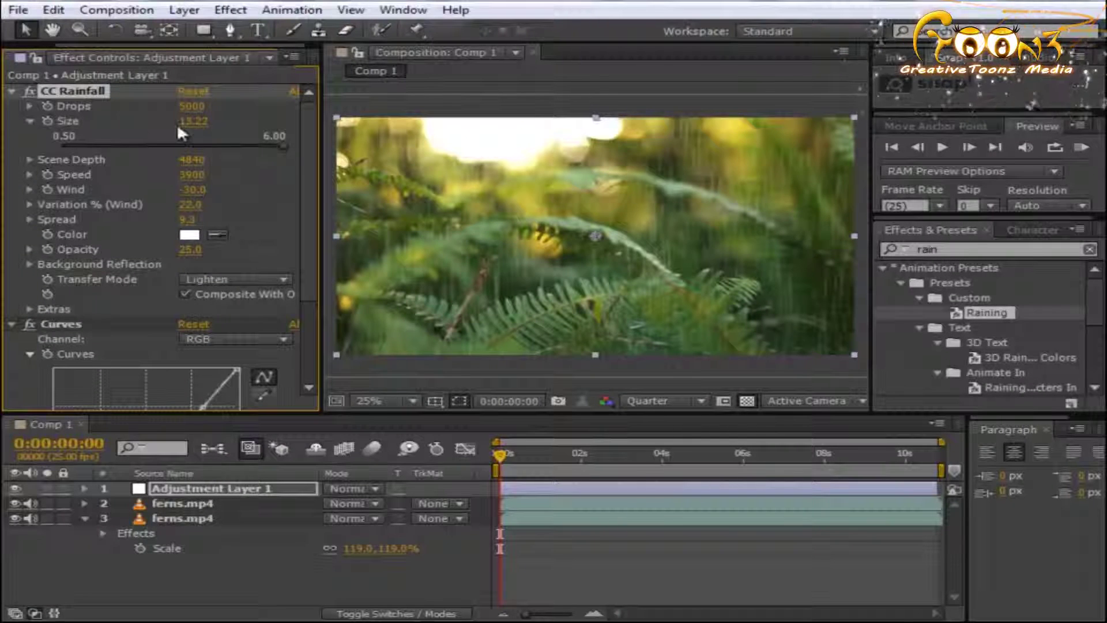
pyautogui.moveTo(193, 121); pyautogui.dragTo(183, 122)
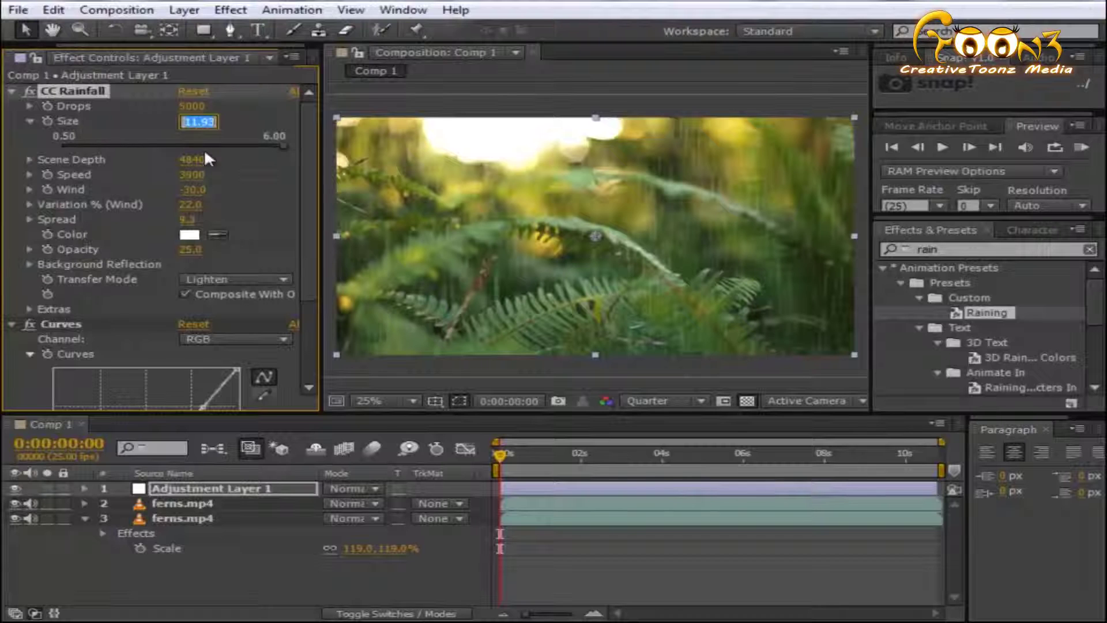
pyautogui.write('1')
pyautogui.press('Return')
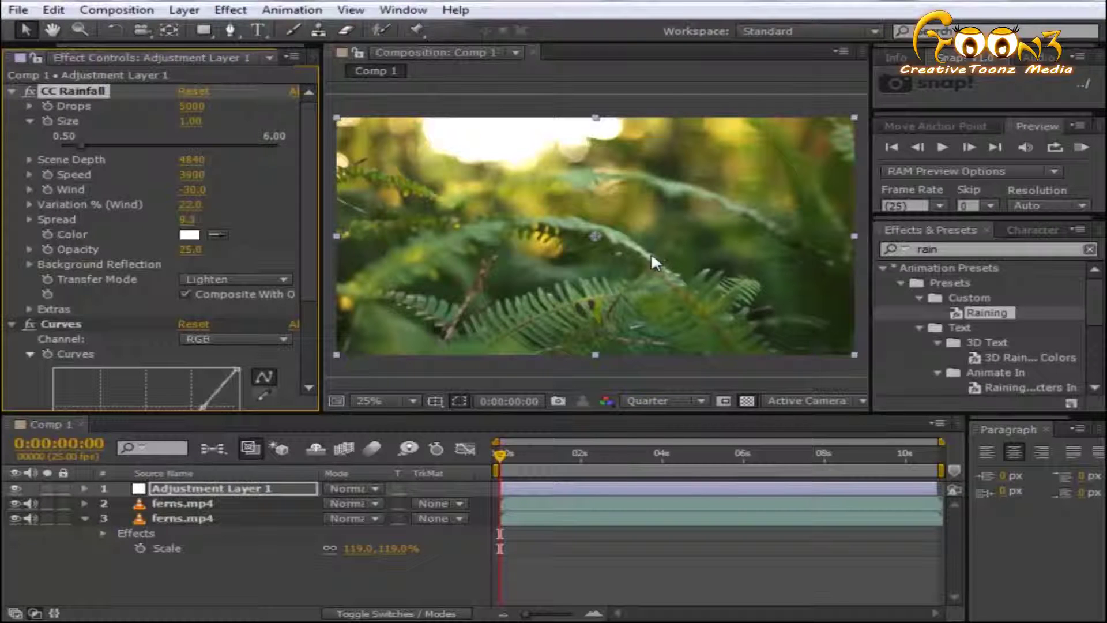
pyautogui.click(193, 122)
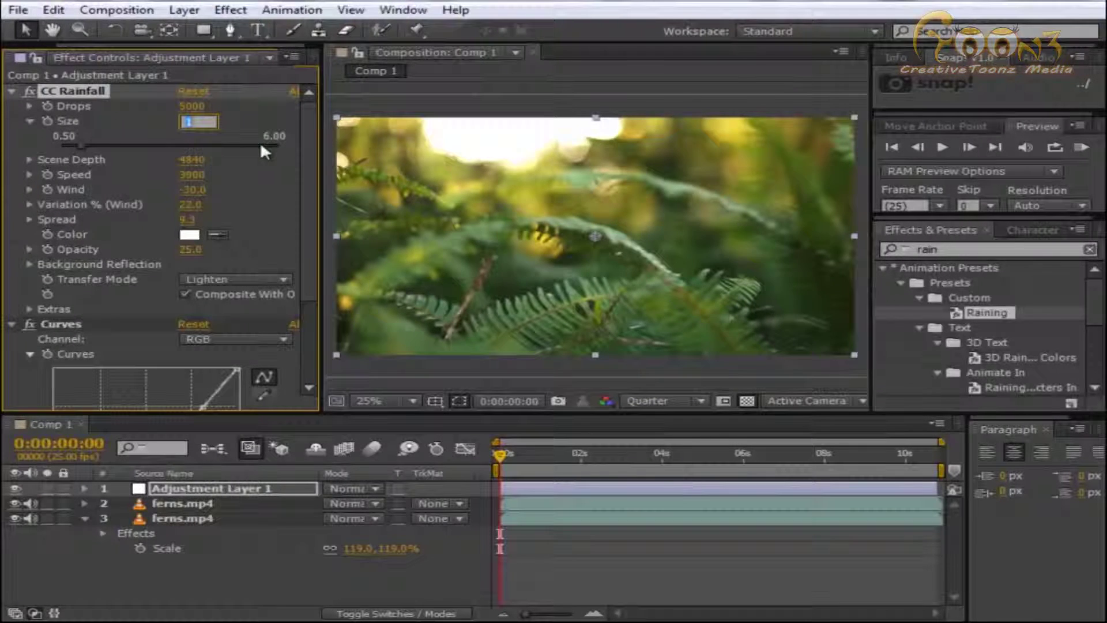
pyautogui.write('10')
pyautogui.press('Return')
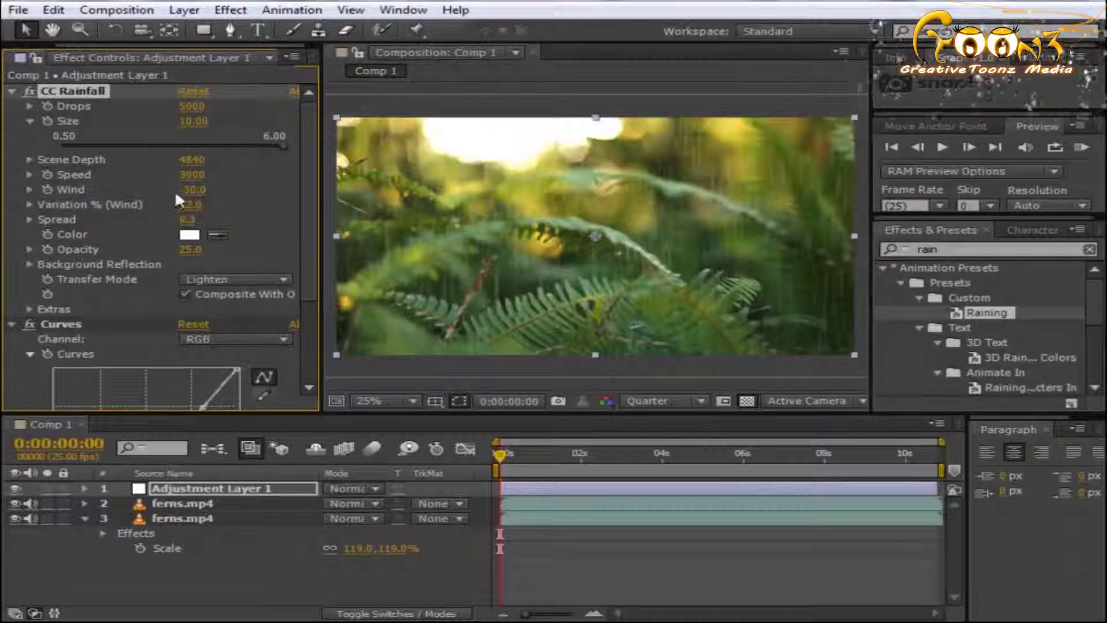
pyautogui.moveTo(196, 160); pyautogui.dragTo(232, 163)
pyautogui.moveTo(271, 216); pyautogui.dragTo(144, 215)
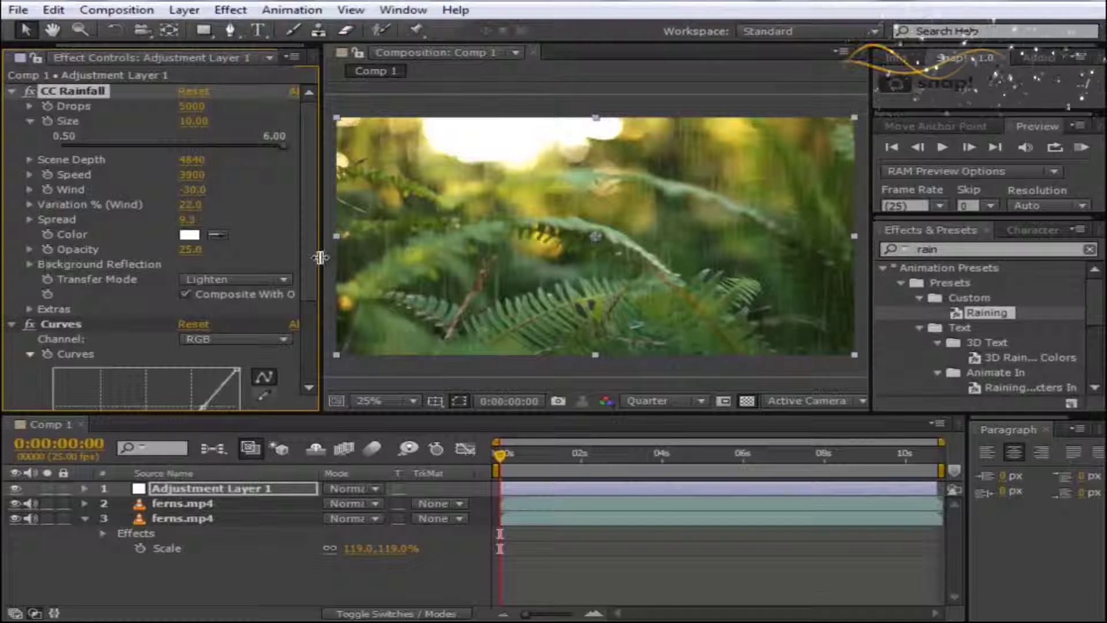
pyautogui.scroll(-2, 307, 251)
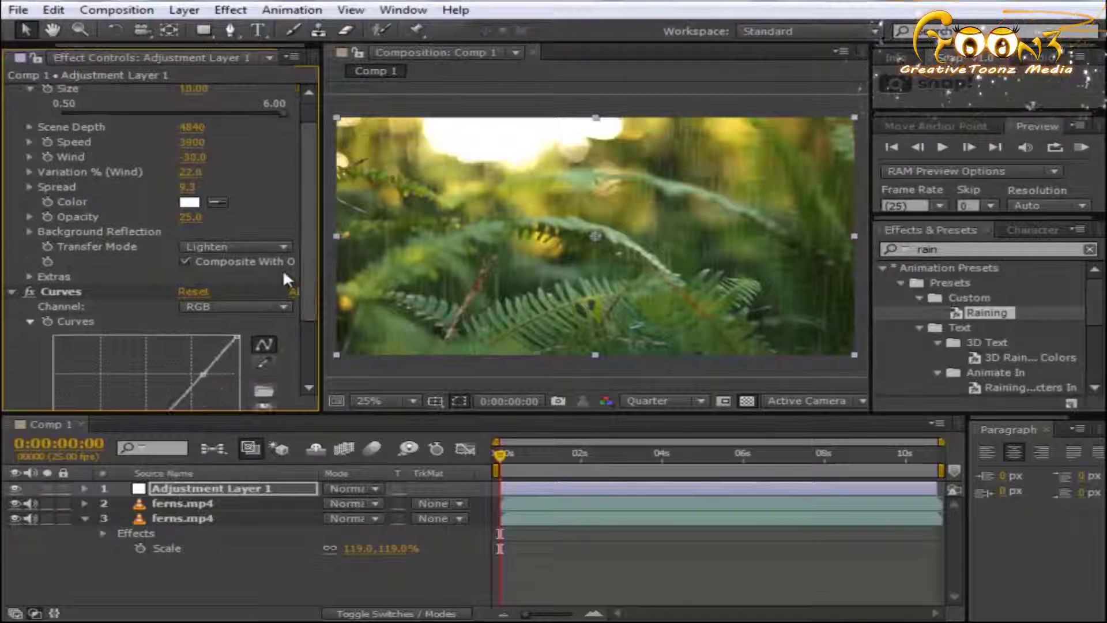
pyautogui.click(192, 217)
pyautogui.write('900')
pyautogui.press('Return')
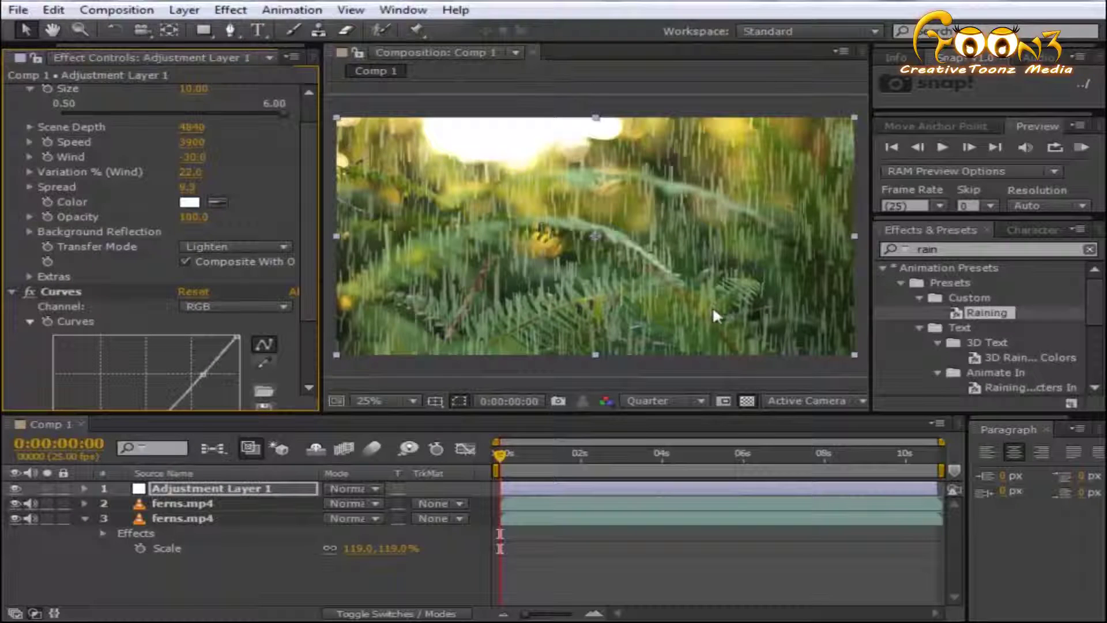
pyautogui.hotkey('ctrl', 'z')
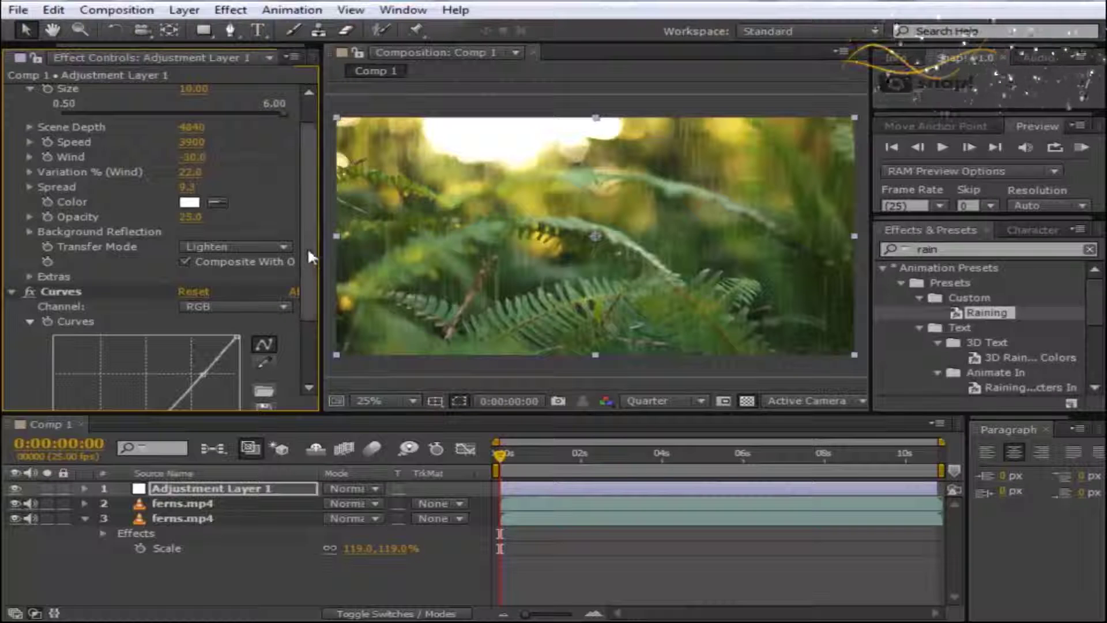
pyautogui.moveTo(307, 247); pyautogui.dragTo(311, 168)
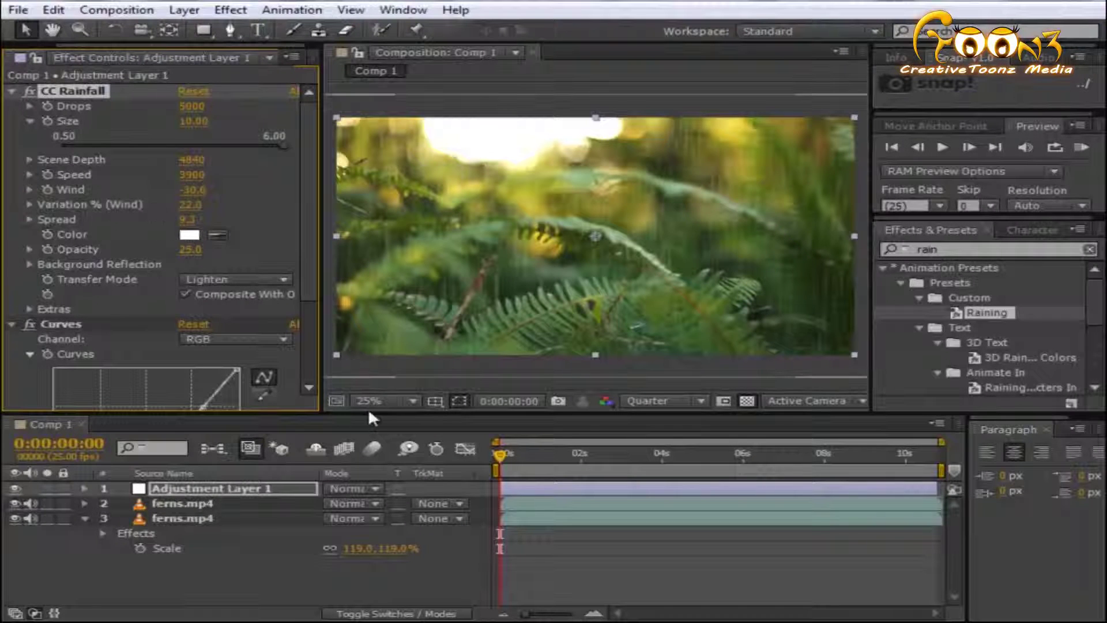
pyautogui.click(192, 582)
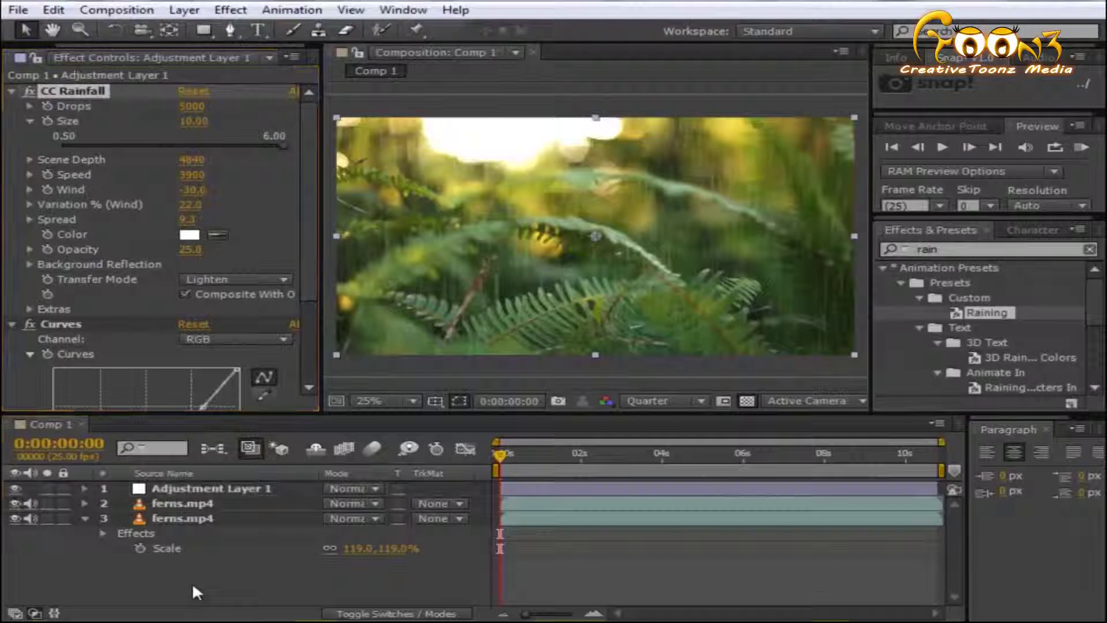
# Select the upper ferns.mp4 layer and search the effects library for 'wate'.
pyautogui.click(178, 500)
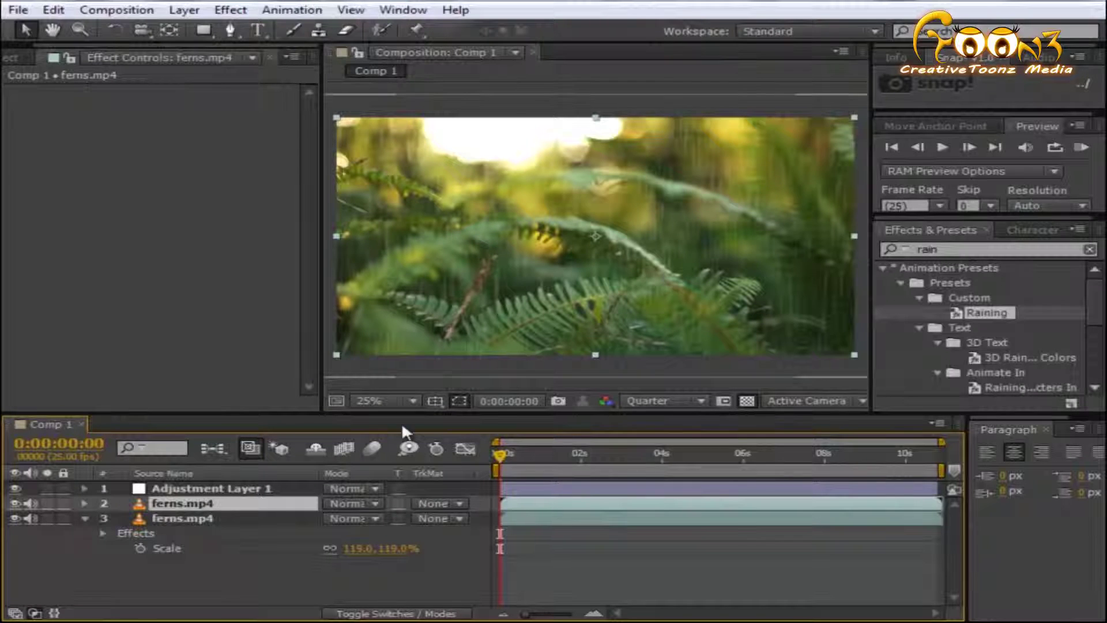
pyautogui.doubleClick(940, 252)
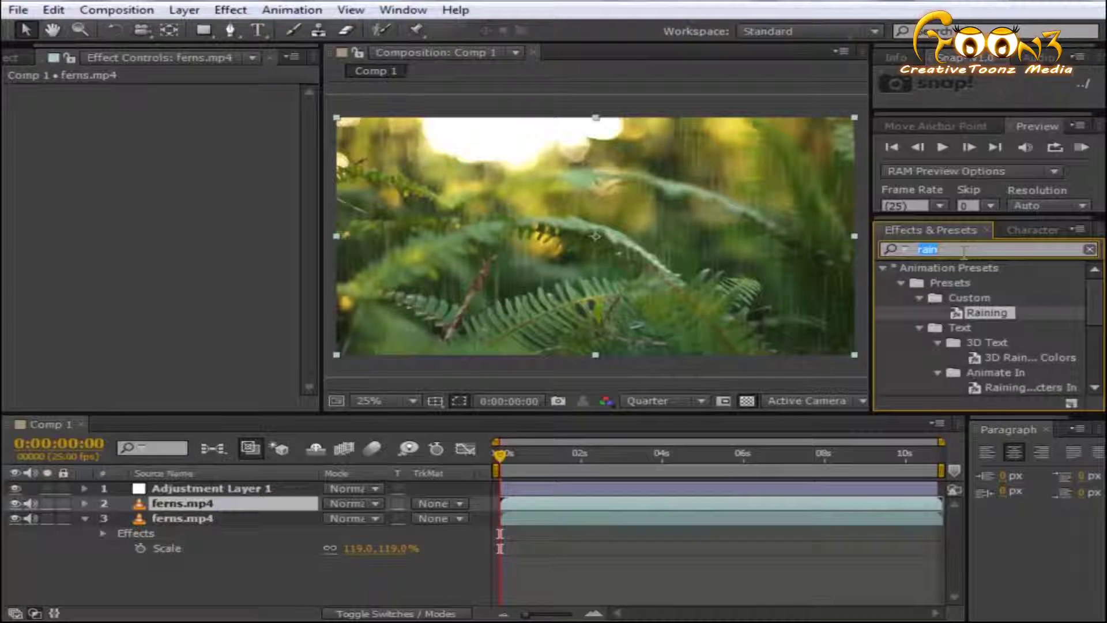
pyautogui.write('water')
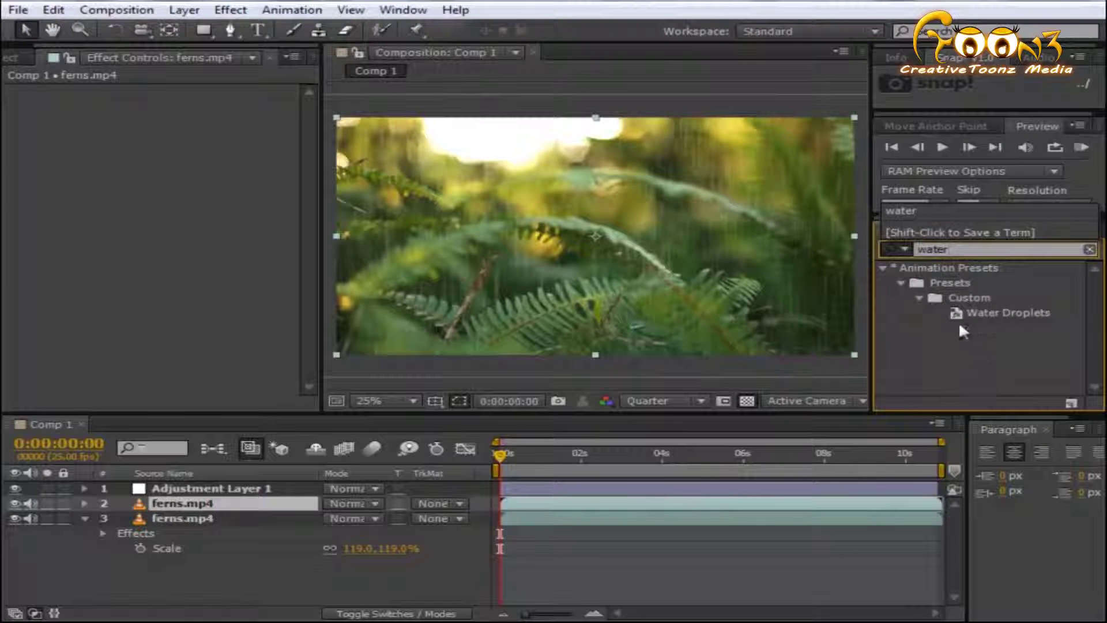
# Apply the Water Droplets preset to ferns.mp4 layer 2, with CC Mr. Mercury Birth Rate 0.7 and Longevity 4.4.
pyautogui.moveTo(1009, 311); pyautogui.dragTo(206, 503)
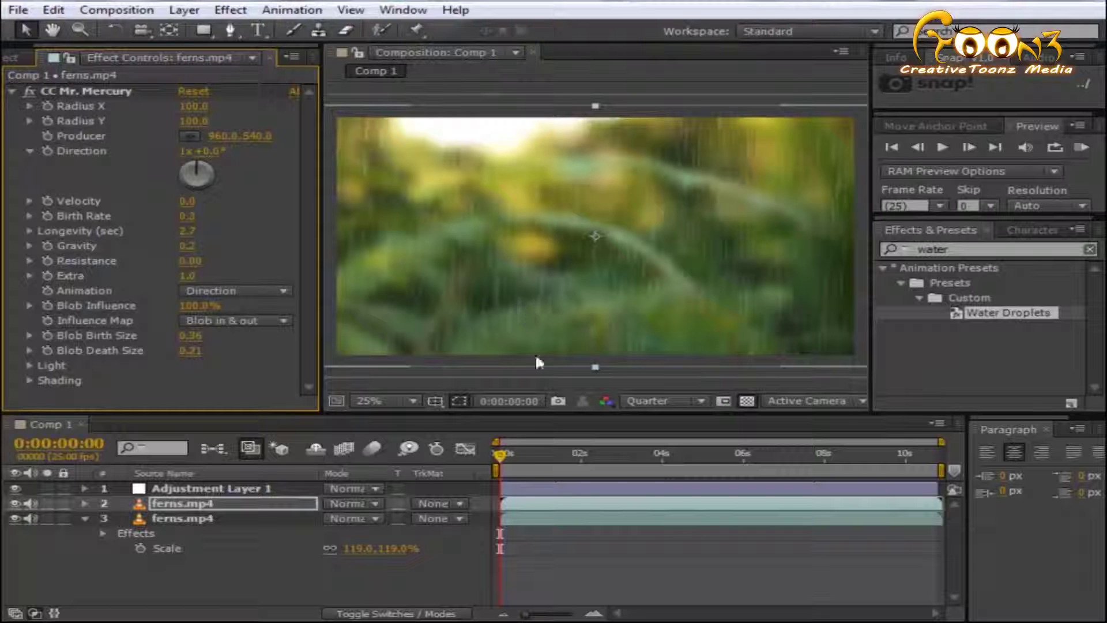
pyautogui.moveTo(497, 452); pyautogui.dragTo(814, 495)
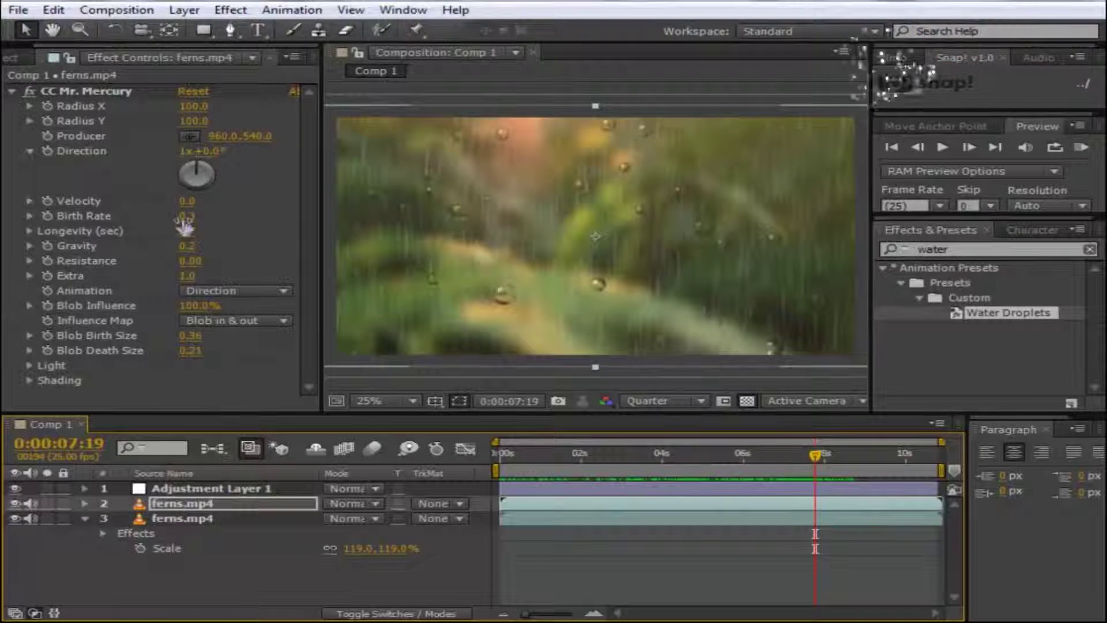
pyautogui.moveTo(185, 223); pyautogui.dragTo(228, 218)
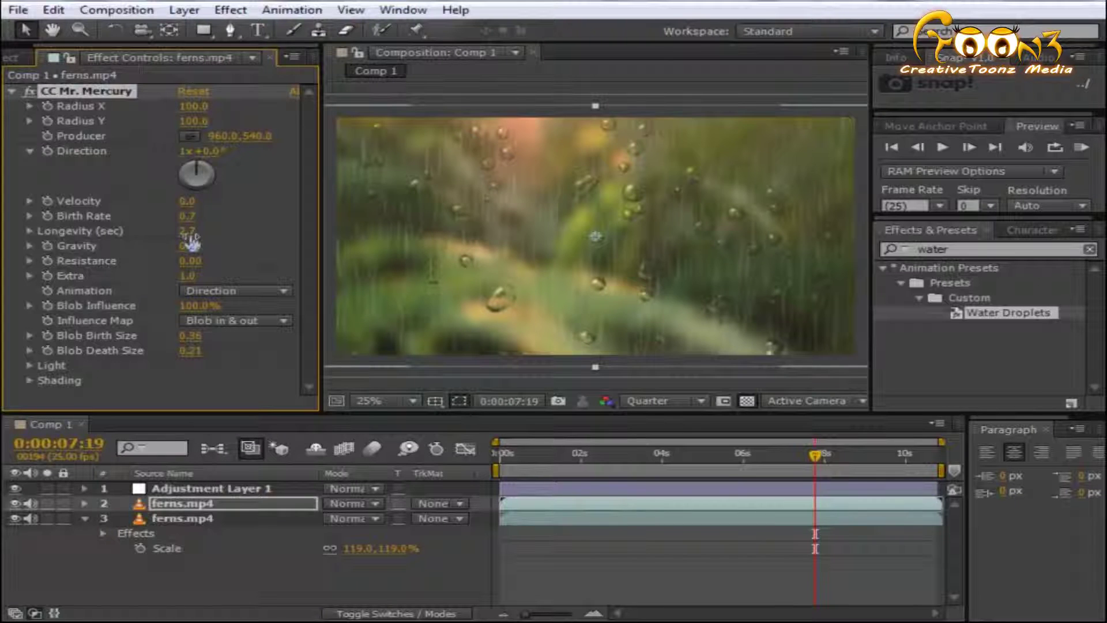
pyautogui.moveTo(202, 234); pyautogui.dragTo(375, 238)
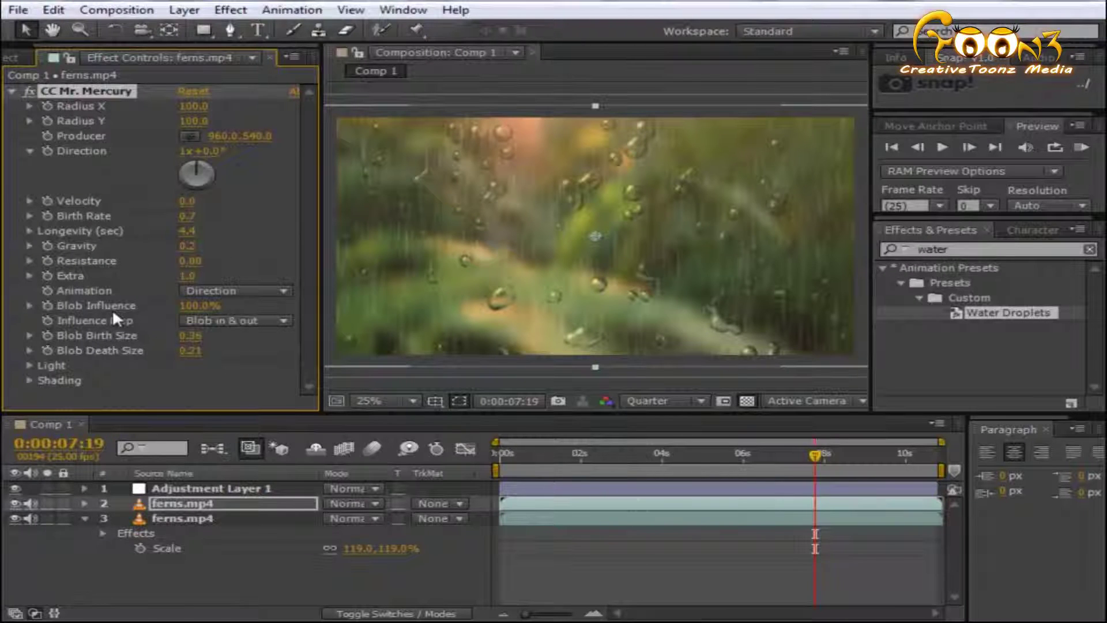
# Keep the Direction animation style and switch CC Mr. Mercury's Influence Map to Constant Blobs.
pyautogui.click(231, 289)
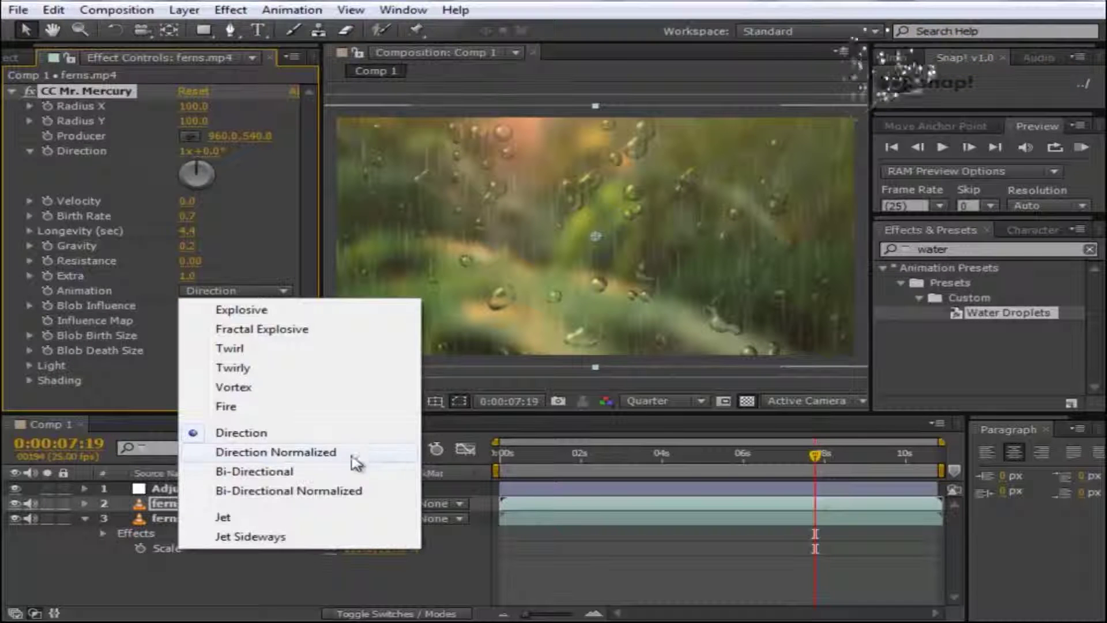
pyautogui.click(301, 234)
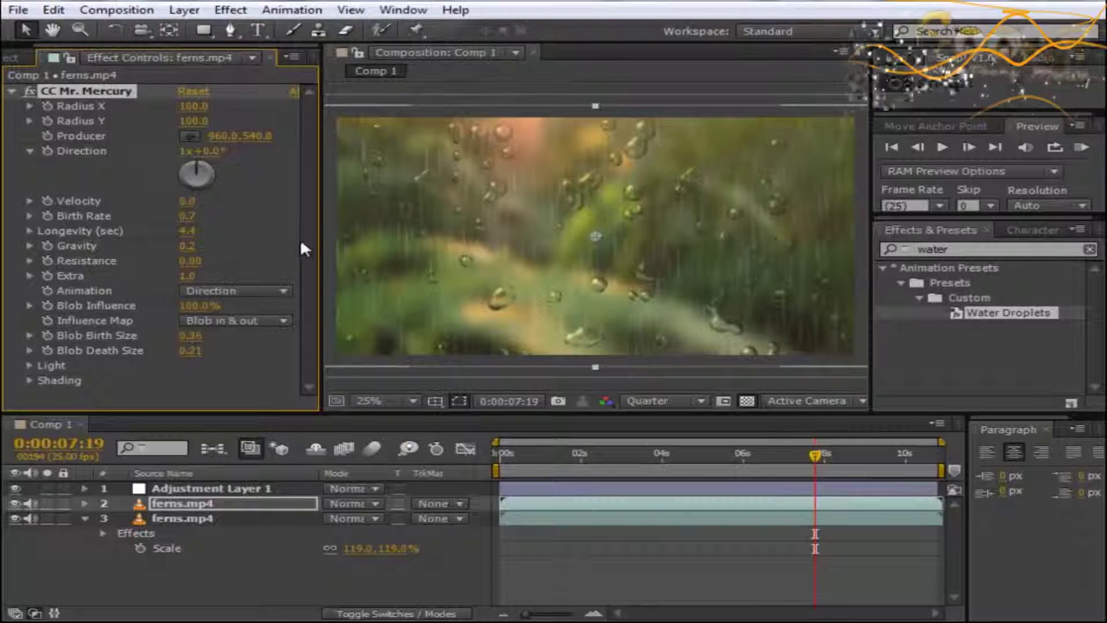
pyautogui.click(246, 321)
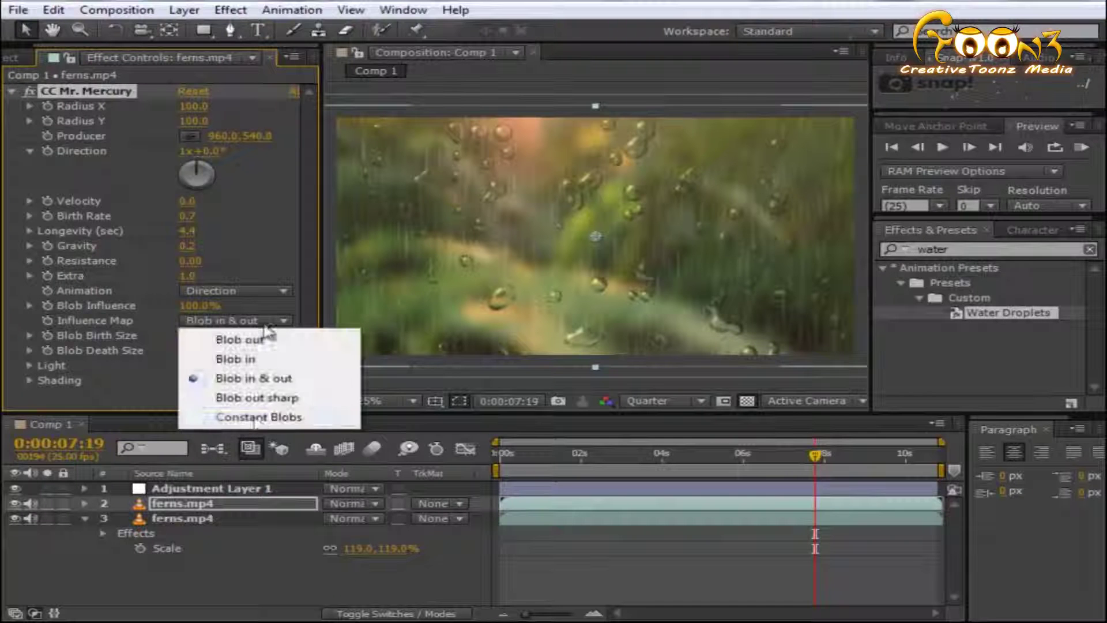
pyautogui.click(248, 417)
pyautogui.moveTo(709, 459); pyautogui.dragTo(816, 466)
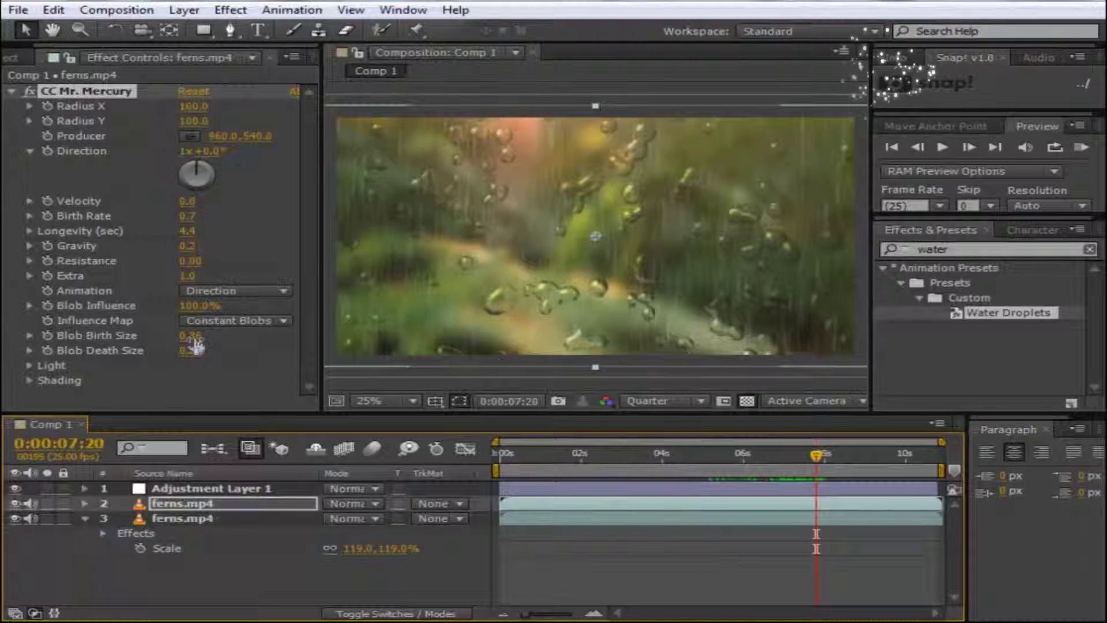
# Set Blob Birth Size to 0.22 and Blob Death Size to 0.29, then preview the droplets.
pyautogui.moveTo(190, 335)
pyautogui.mouseDown()
pyautogui.moveTo(208, 335)
pyautogui.moveTo(173, 334)
pyautogui.moveTo(199, 351)
pyautogui.moveTo(182, 351)
pyautogui.moveTo(324, 355)
pyautogui.moveTo(196, 347)
pyautogui.mouseUp()
pyautogui.moveTo(728, 458); pyautogui.dragTo(686, 458)
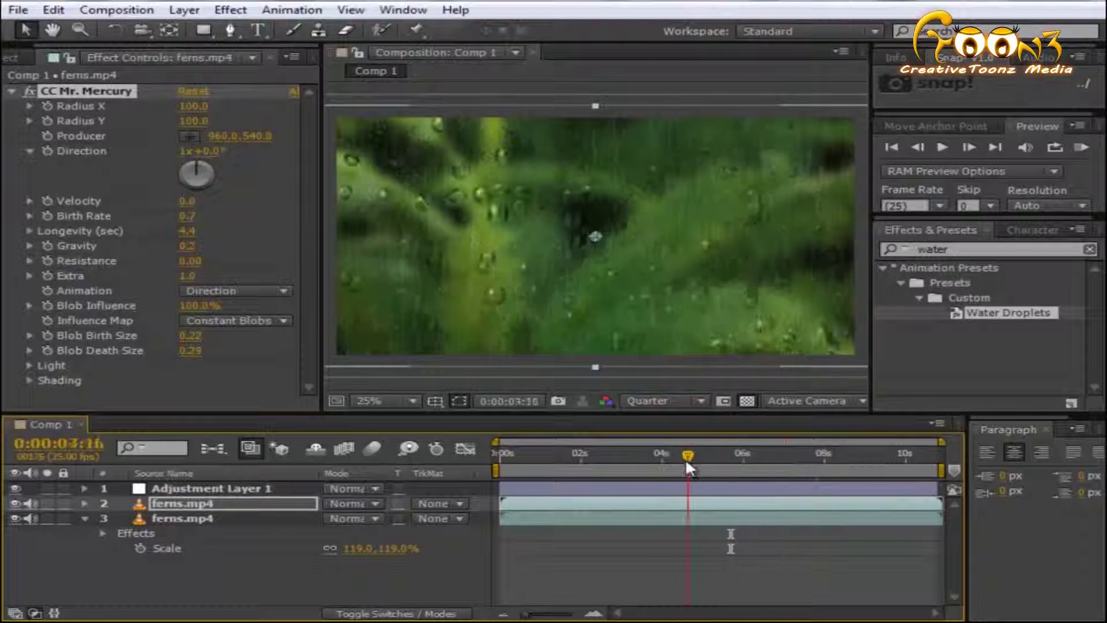
pyautogui.click(944, 148)
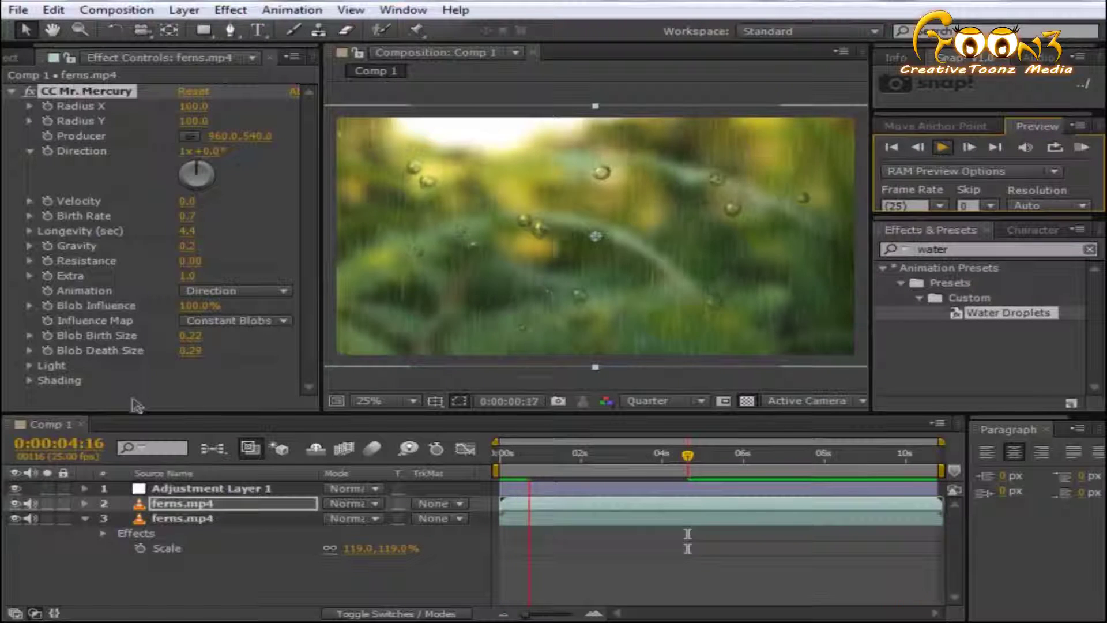
# Stop the preview and set CC Mr. Mercury shading to Ambient 77, Diffuse 40, Specular 67.
pyautogui.press('space')
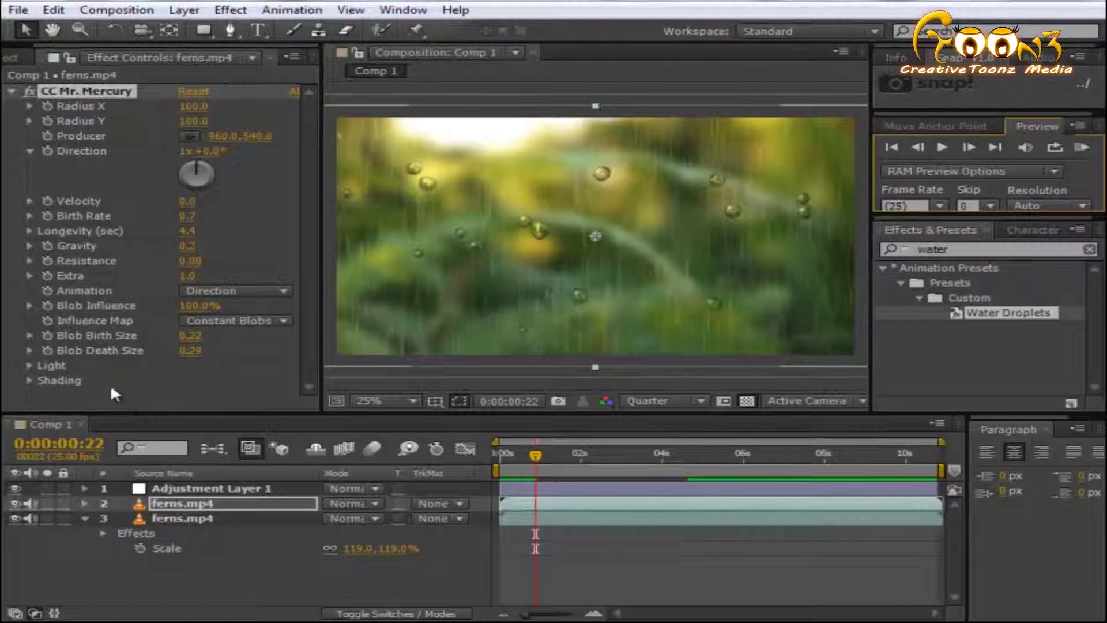
pyautogui.click(27, 381)
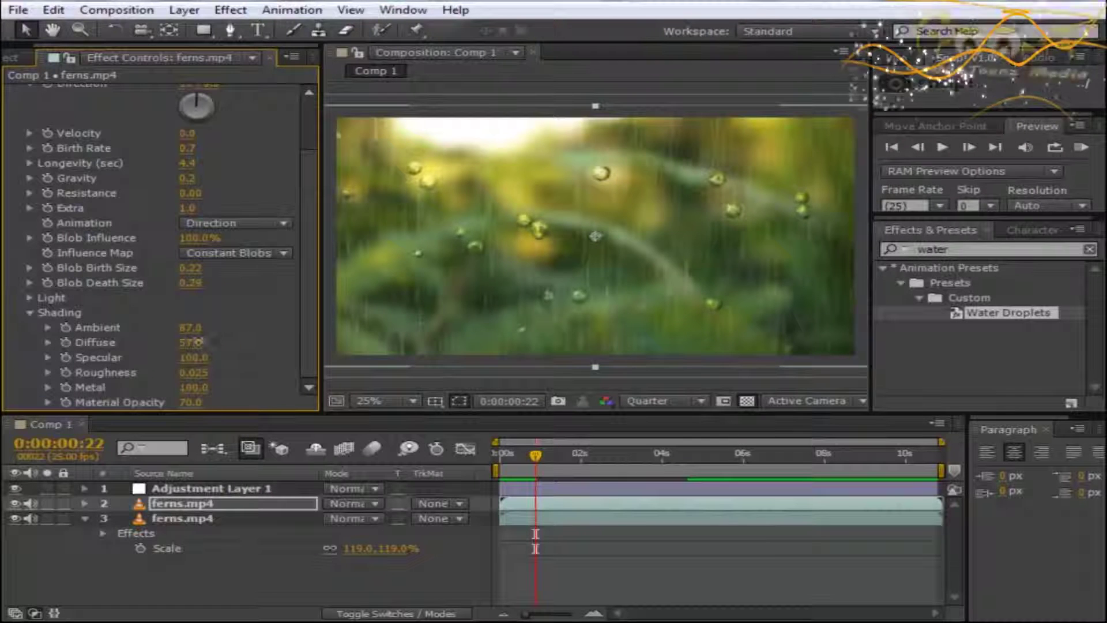
pyautogui.moveTo(198, 342); pyautogui.dragTo(176, 327)
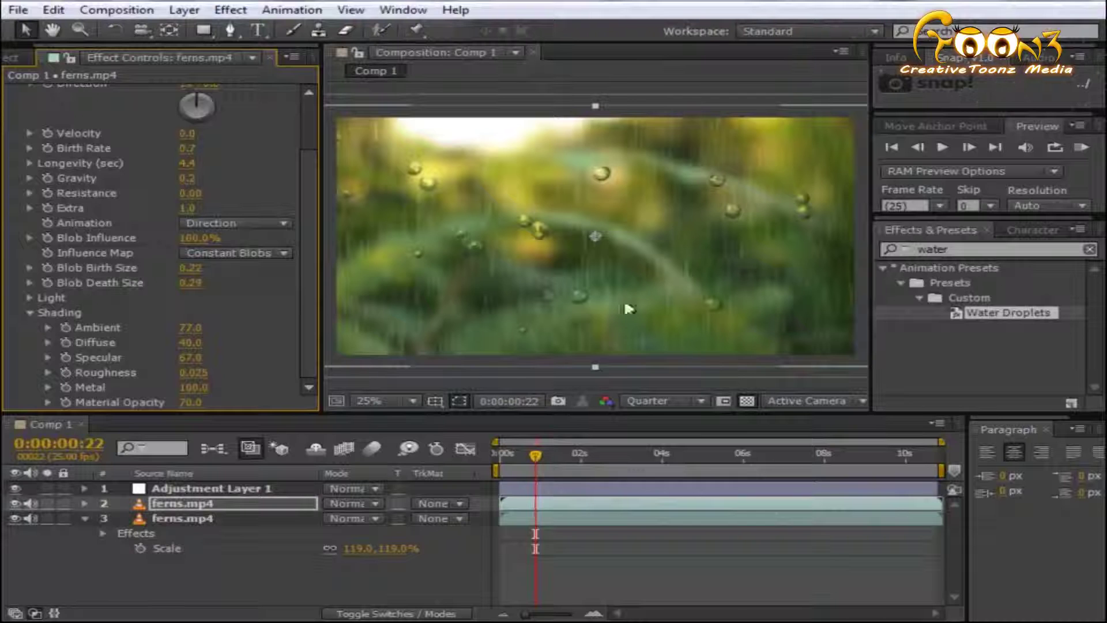
pyautogui.moveTo(534, 451); pyautogui.dragTo(745, 461)
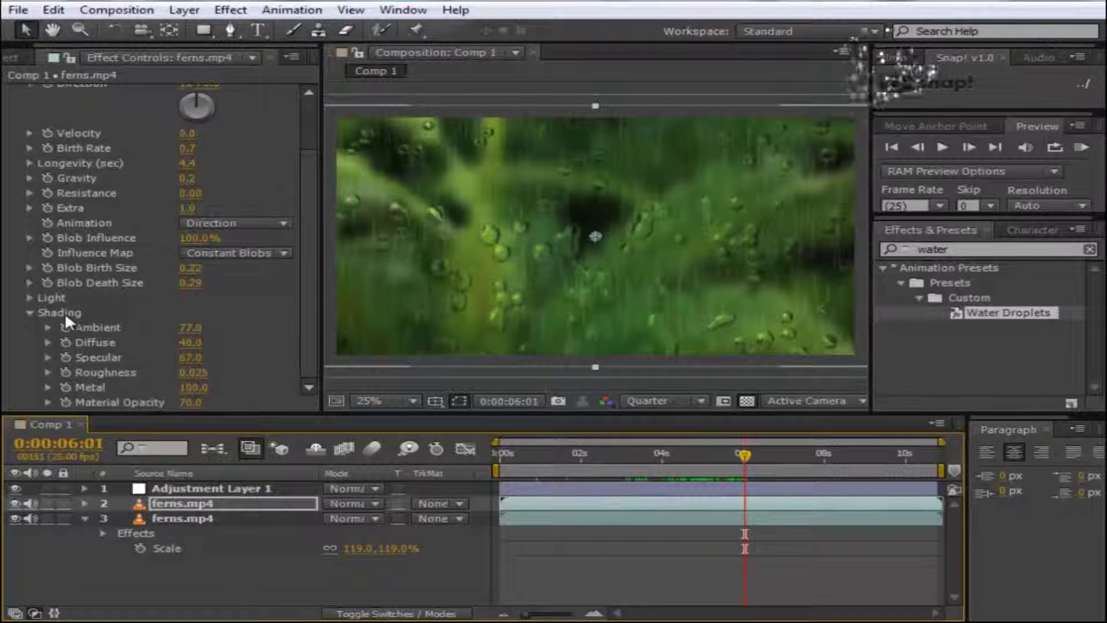
pyautogui.click(232, 574)
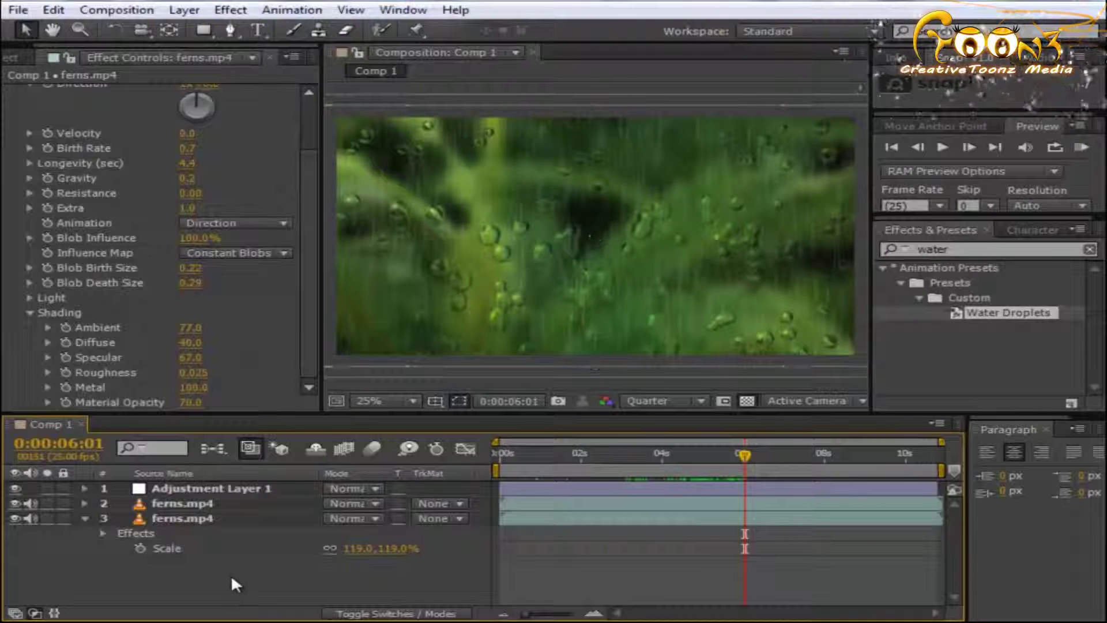
pyautogui.click(695, 453)
pyautogui.moveTo(696, 454); pyautogui.dragTo(767, 454)
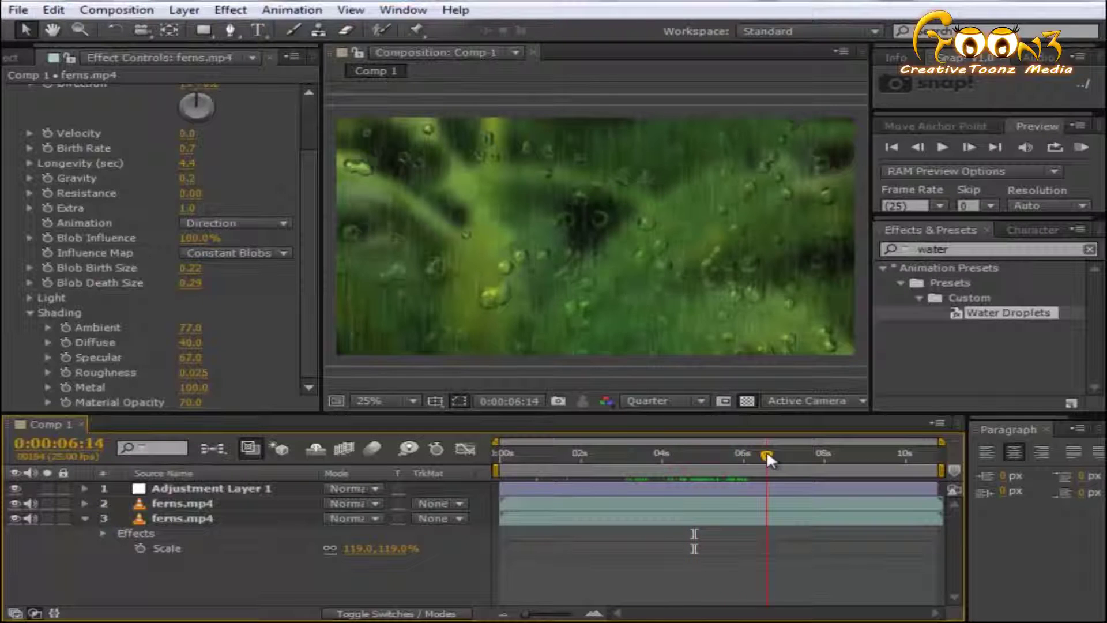